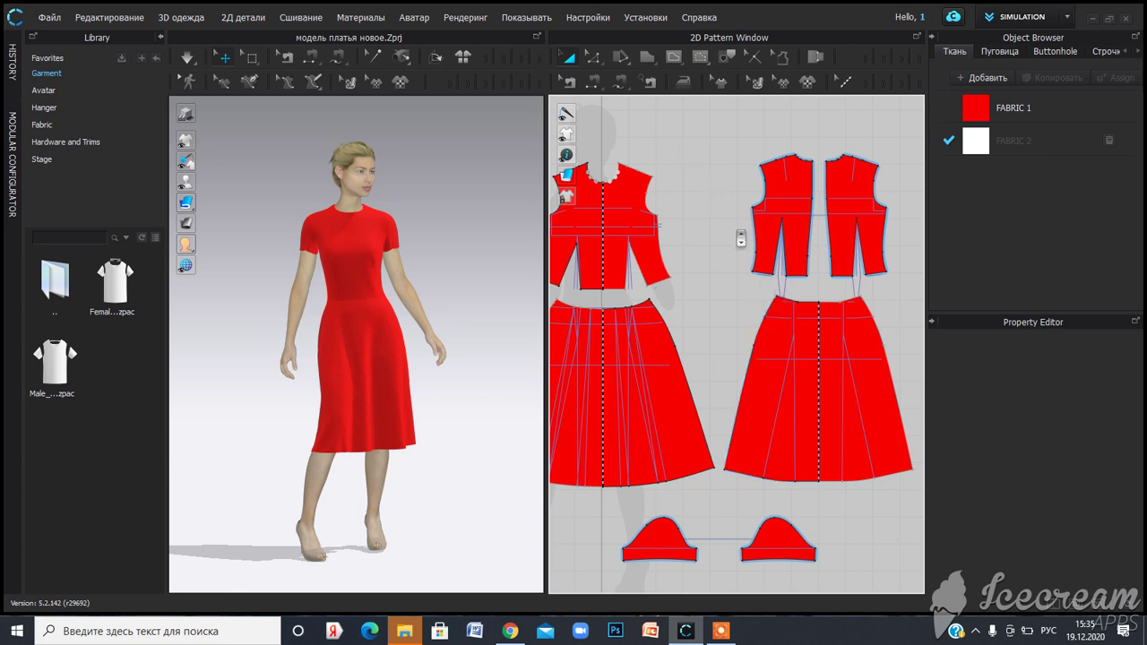
Step: Examine the sewing between the side edges of the front and back bodice near the waist
{"action": "scroll", "coordinate": [740, 238], "scroll_direction": "up", "scroll_amount": 3}
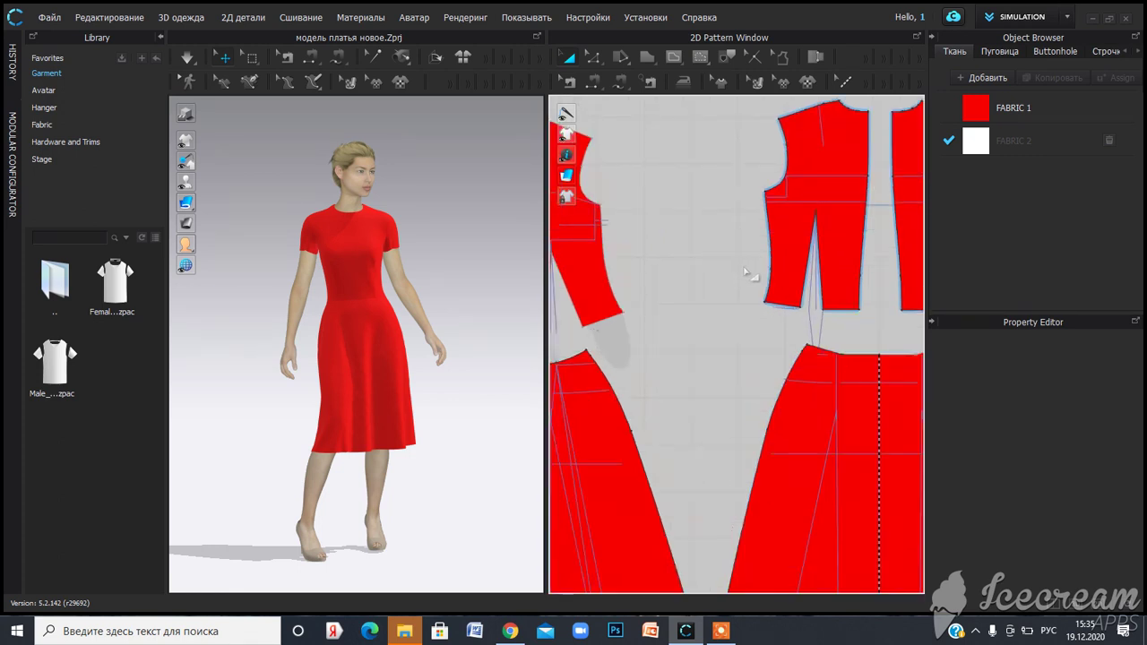
{"action": "scroll", "coordinate": [744, 273], "scroll_direction": "down", "scroll_amount": 1}
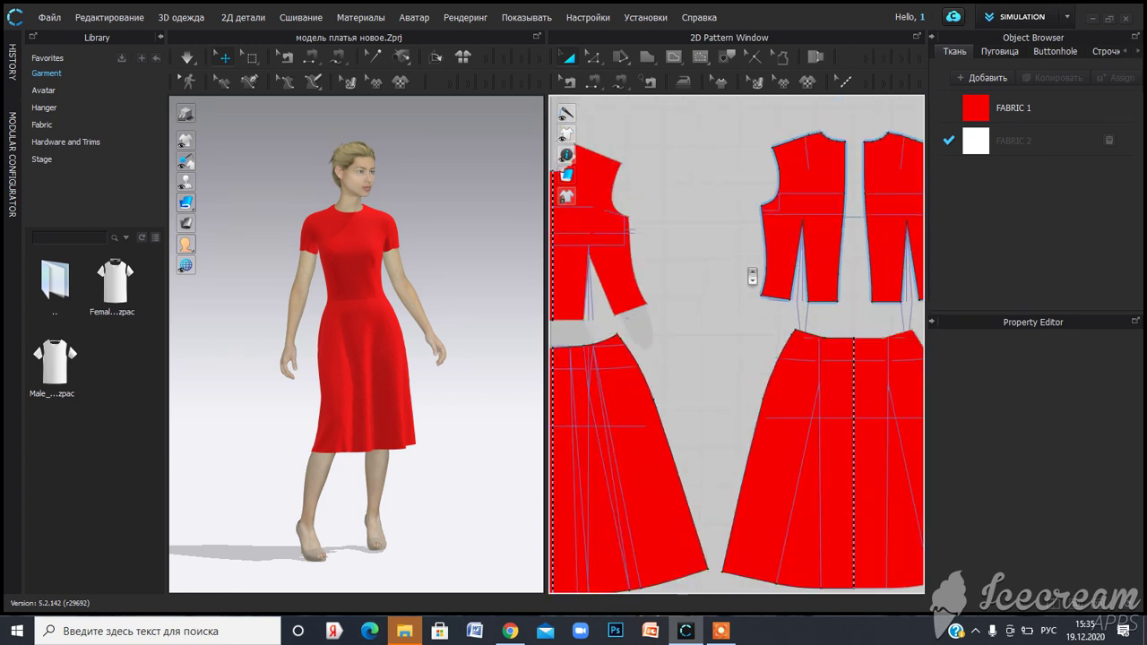
{"action": "left_click", "coordinate": [570, 84]}
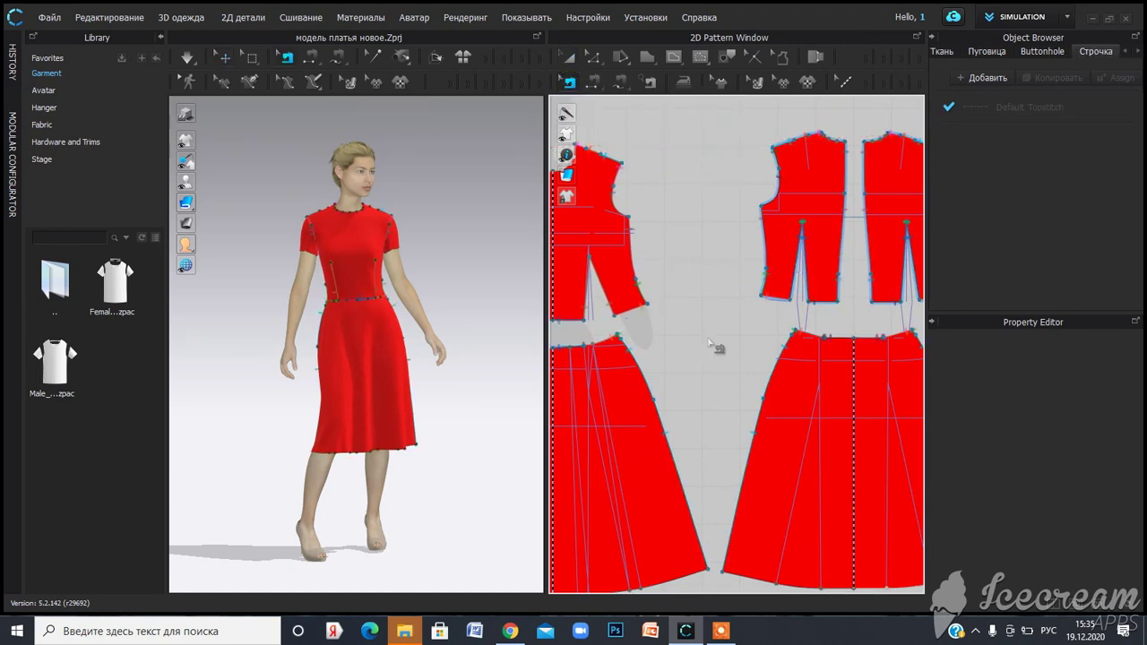
{"action": "scroll", "coordinate": [753, 343], "scroll_direction": "up", "scroll_amount": 3}
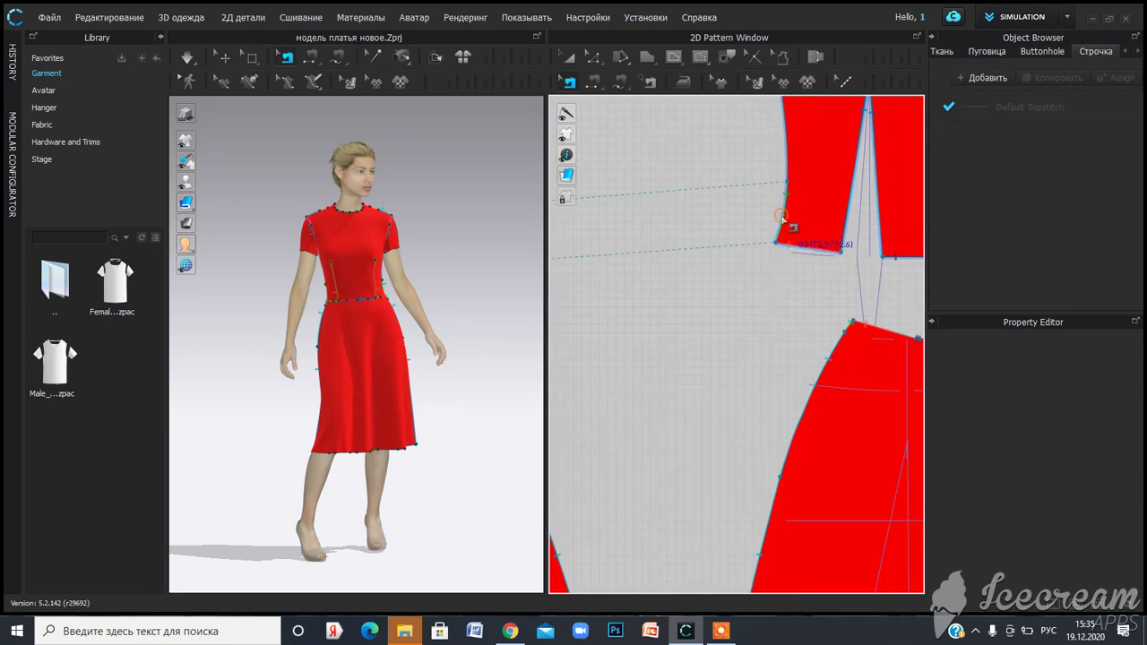
{"action": "right_click", "coordinate": [782, 216]}
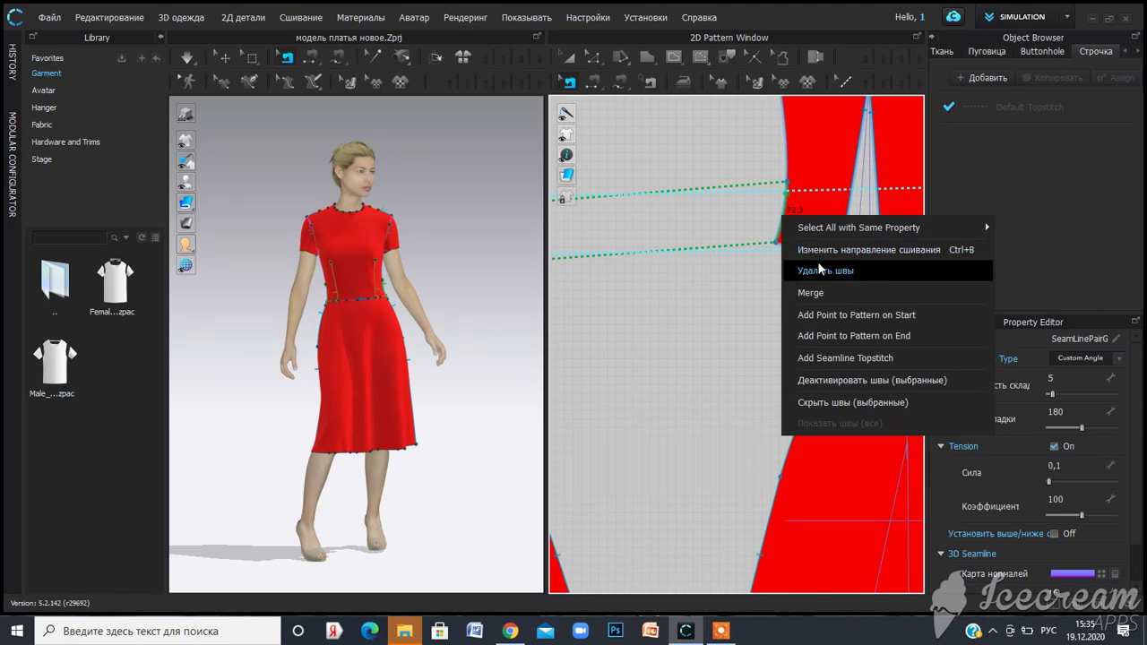
{"action": "scroll", "coordinate": [685, 274], "scroll_direction": "down", "scroll_amount": 5}
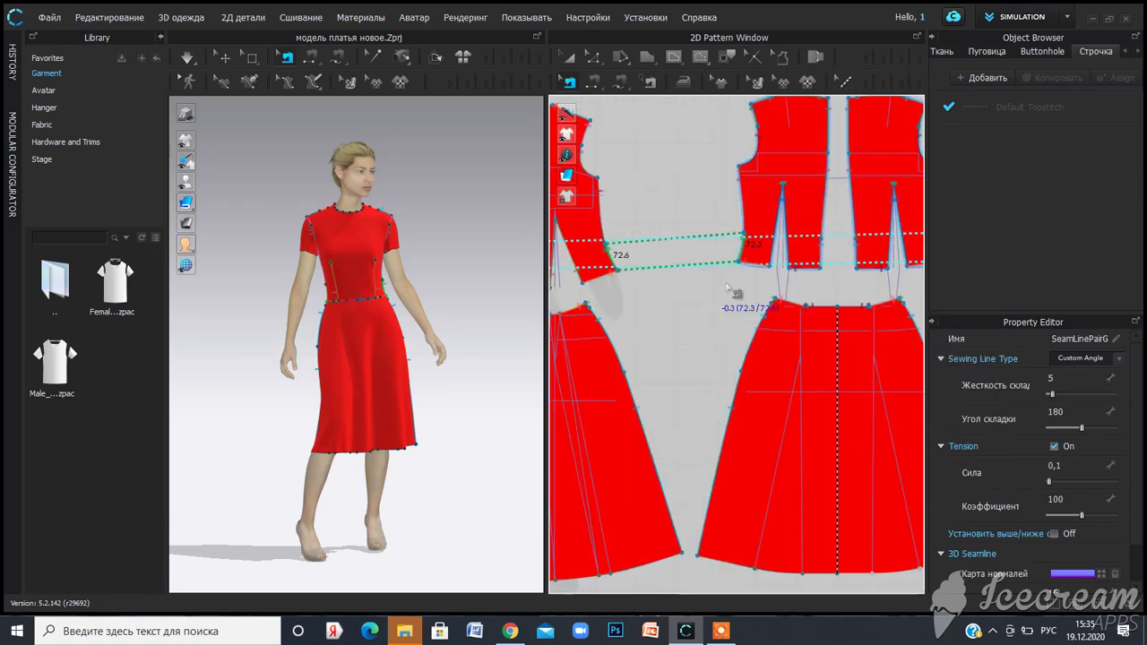
{"action": "scroll", "coordinate": [685, 269], "scroll_direction": "up", "scroll_amount": 3}
{"action": "scroll", "coordinate": [685, 268], "scroll_direction": "up", "scroll_amount": 3}
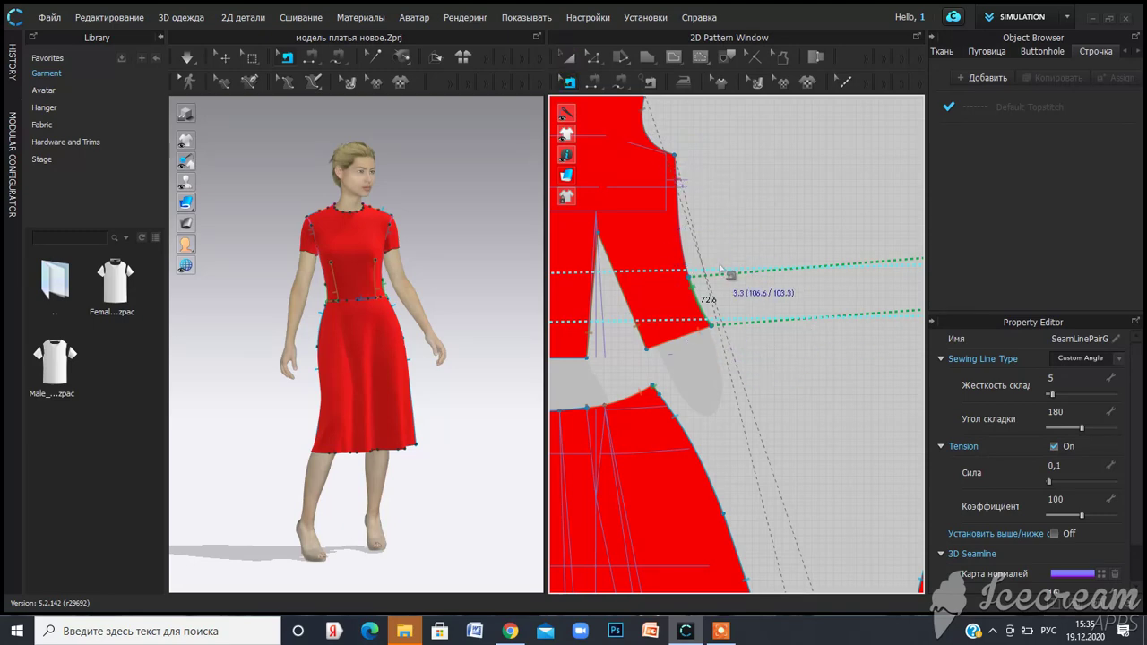
Step: Try deleting the intermediate point on the front bodice's side edge above the waist corner, and undo the deletion
{"action": "left_click", "coordinate": [569, 58]}
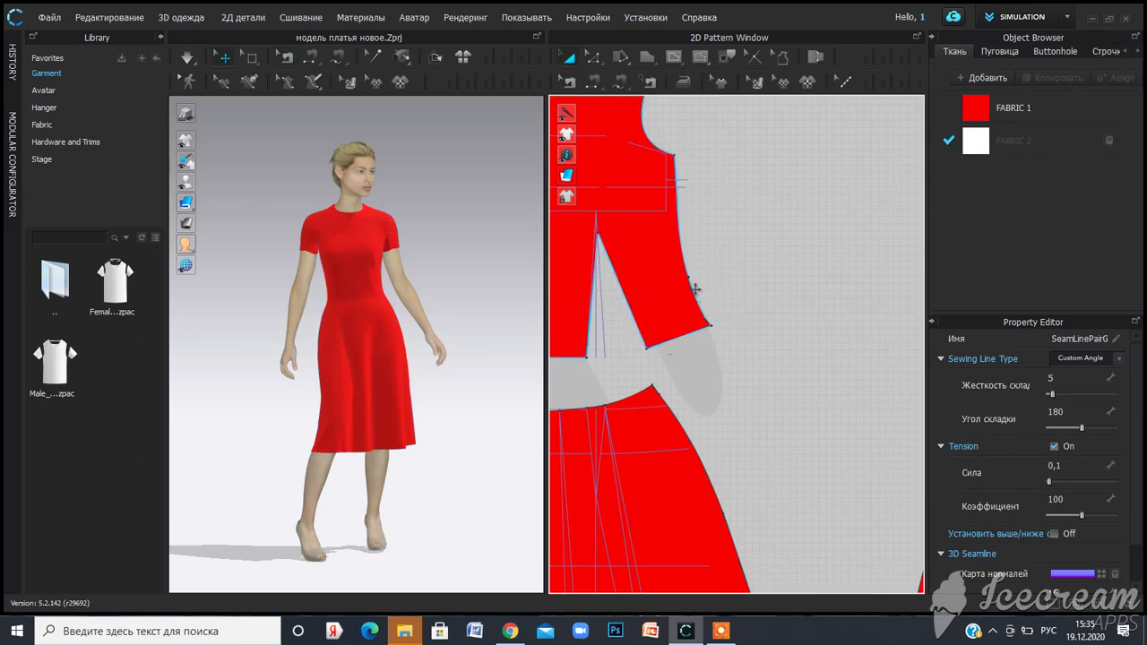
{"action": "scroll", "coordinate": [704, 300], "scroll_direction": "up", "scroll_amount": 3}
{"action": "left_click", "coordinate": [592, 57]}
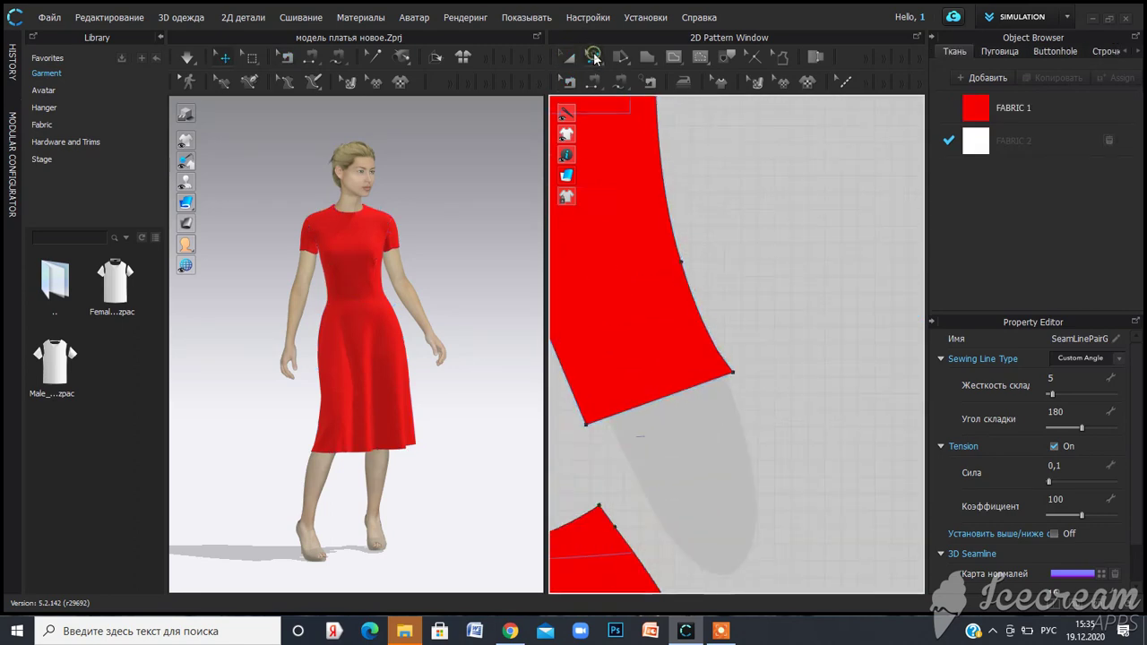
{"action": "right_click", "coordinate": [681, 262]}
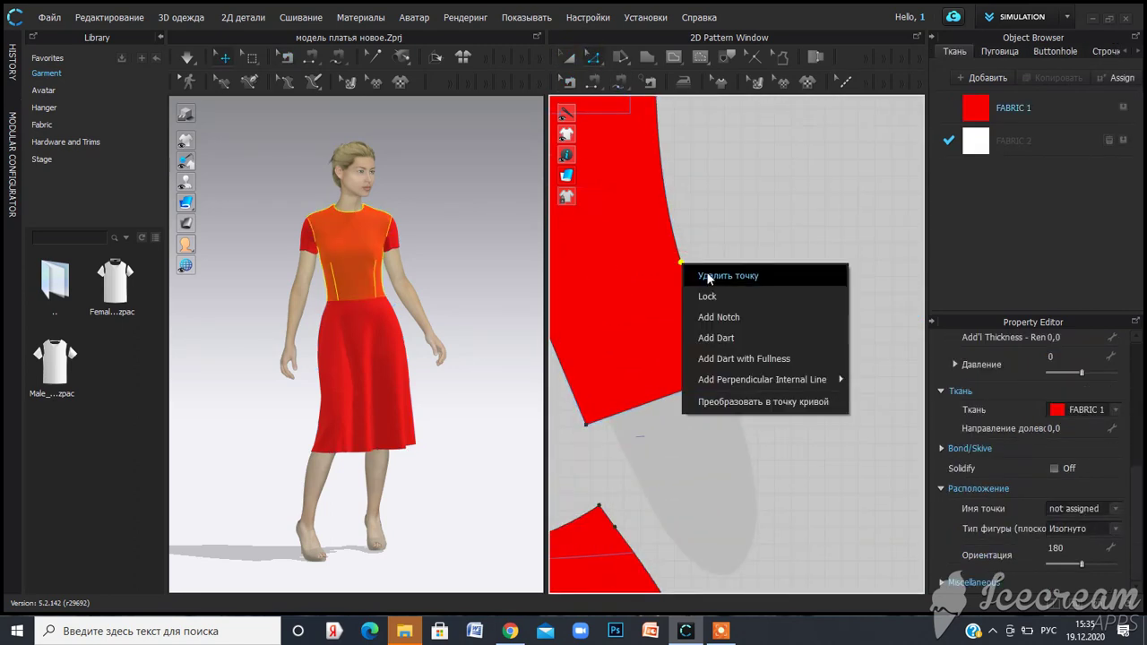
{"action": "left_click", "coordinate": [707, 273]}
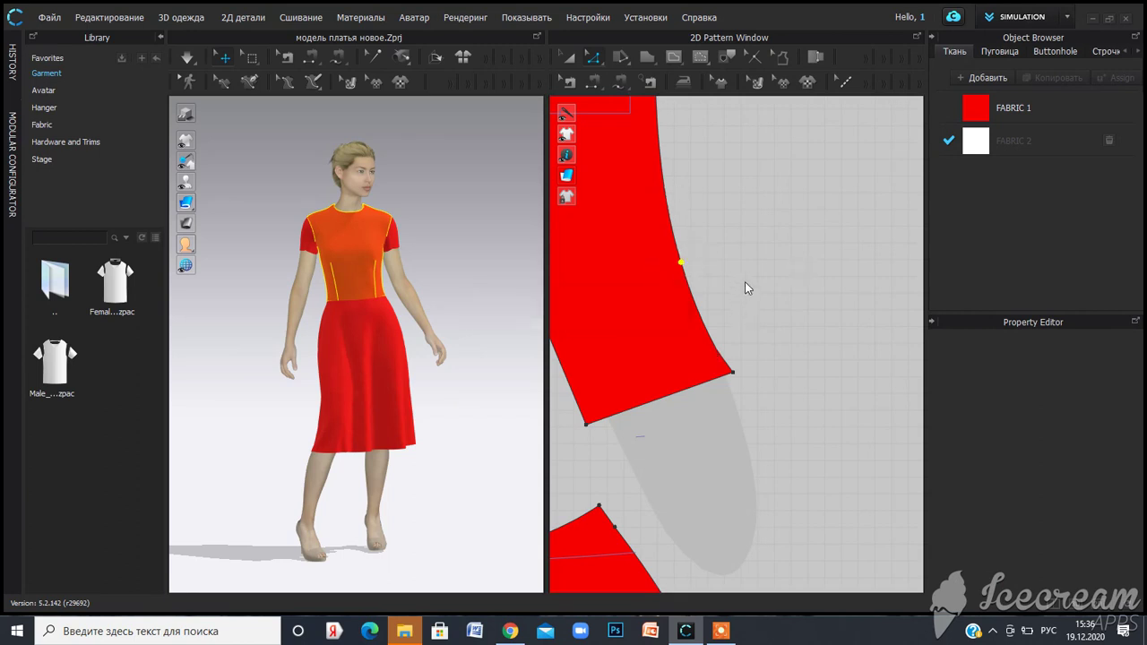
{"action": "scroll", "coordinate": [751, 283], "scroll_direction": "down", "scroll_amount": 3}
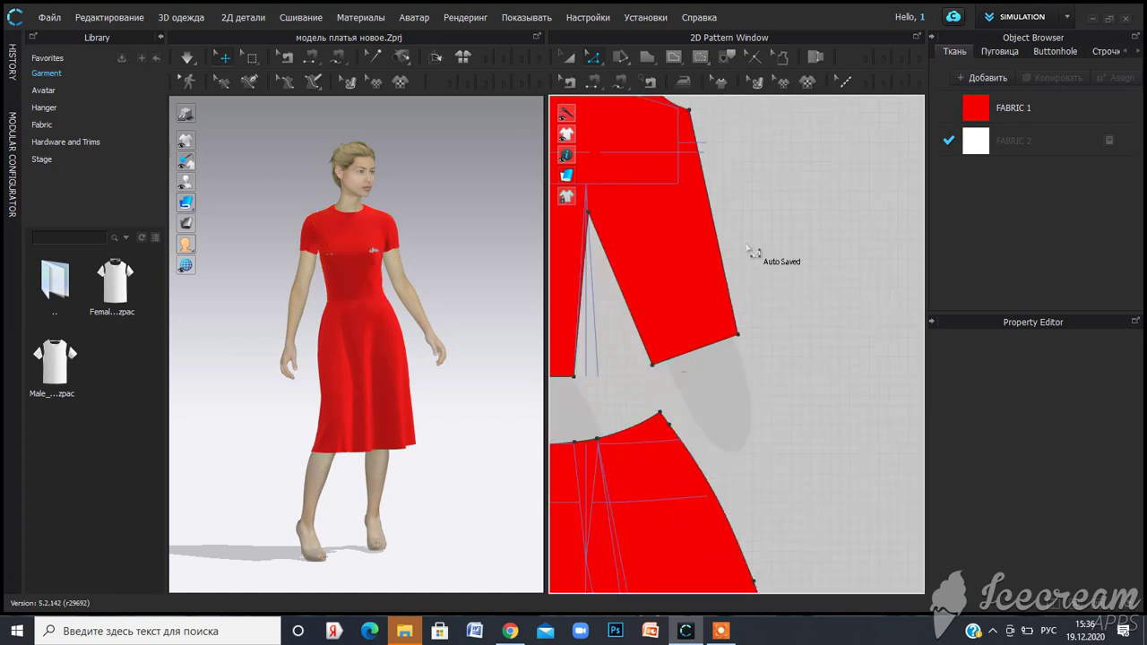
{"action": "left_click", "coordinate": [125, 18]}
{"action": "left_click", "coordinate": [99, 30]}
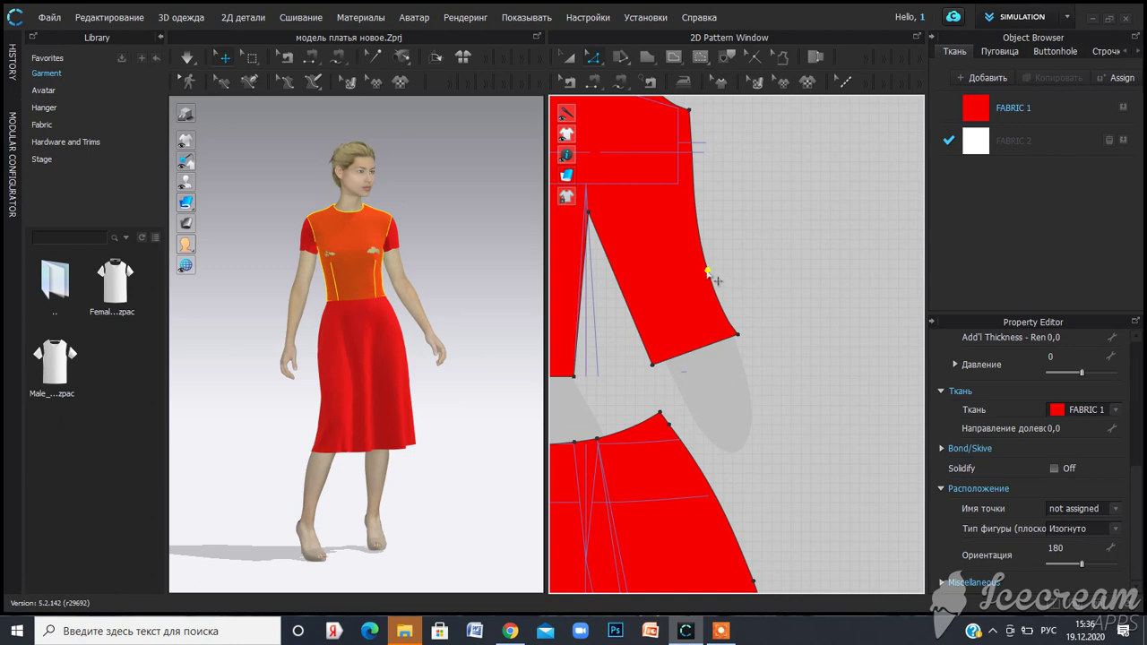
Step: Lock the intermediate point on the front bodice's side edge
{"action": "right_click", "coordinate": [708, 276]}
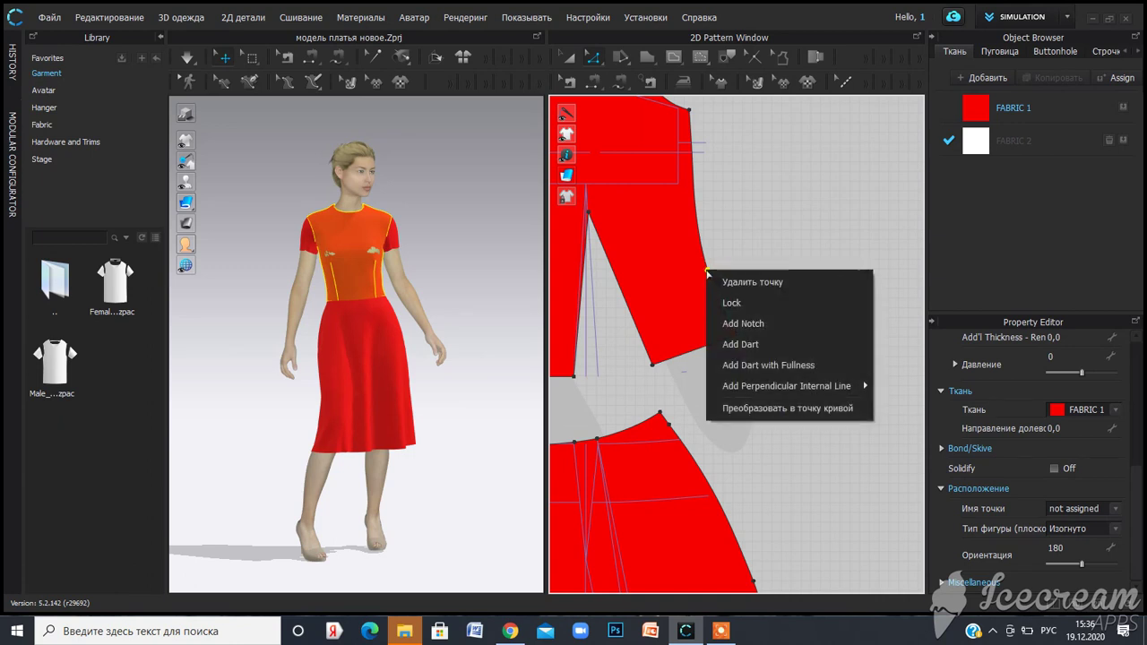
{"action": "left_click", "coordinate": [737, 301]}
{"action": "scroll", "coordinate": [735, 300], "scroll_direction": "up", "scroll_amount": 3}
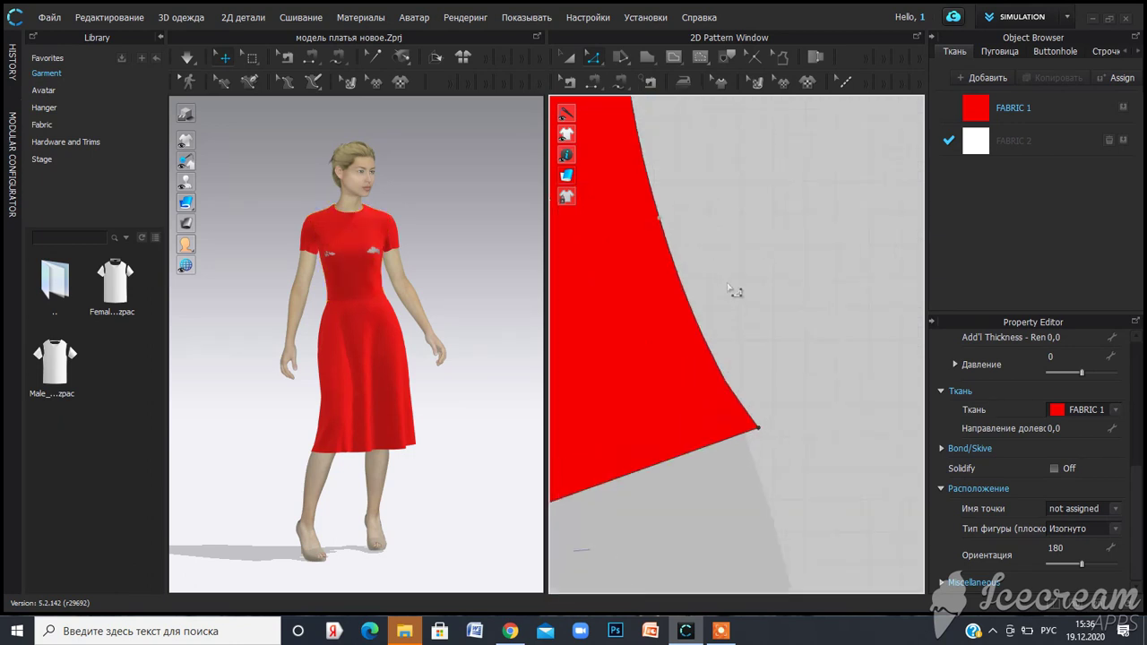
{"action": "scroll", "coordinate": [721, 278], "scroll_direction": "down", "scroll_amount": 4}
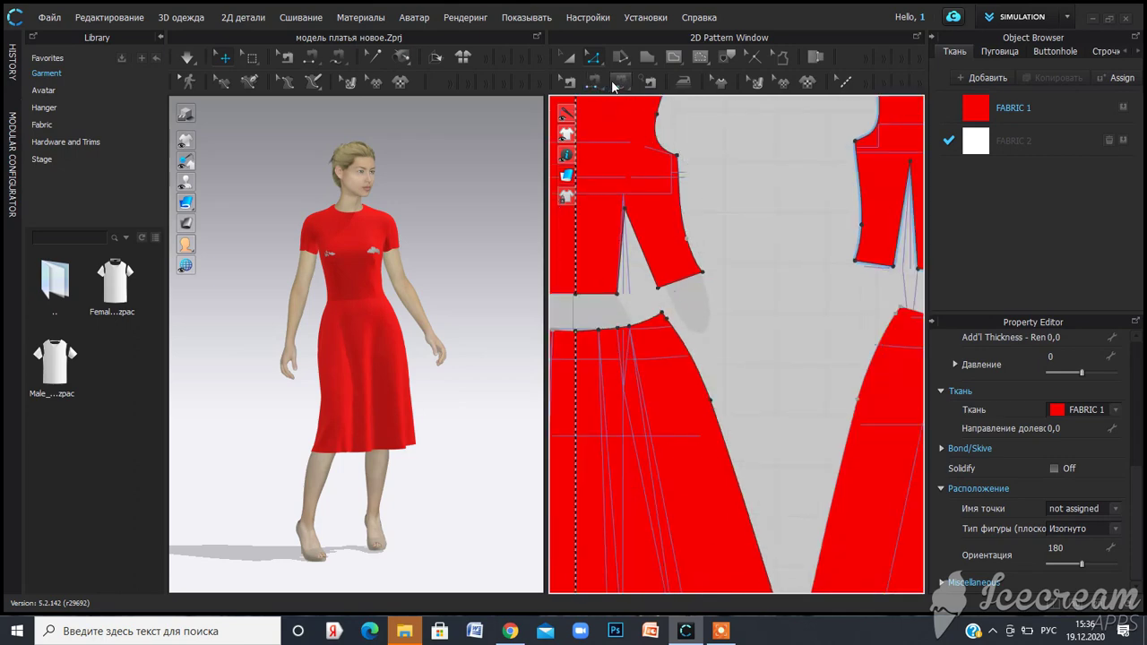
Step: Try to free-sew the front bodice's side edge to the back bodice's side edge, from underarm to waist
{"action": "left_click", "coordinate": [619, 82]}
{"action": "left_click", "coordinate": [676, 157]}
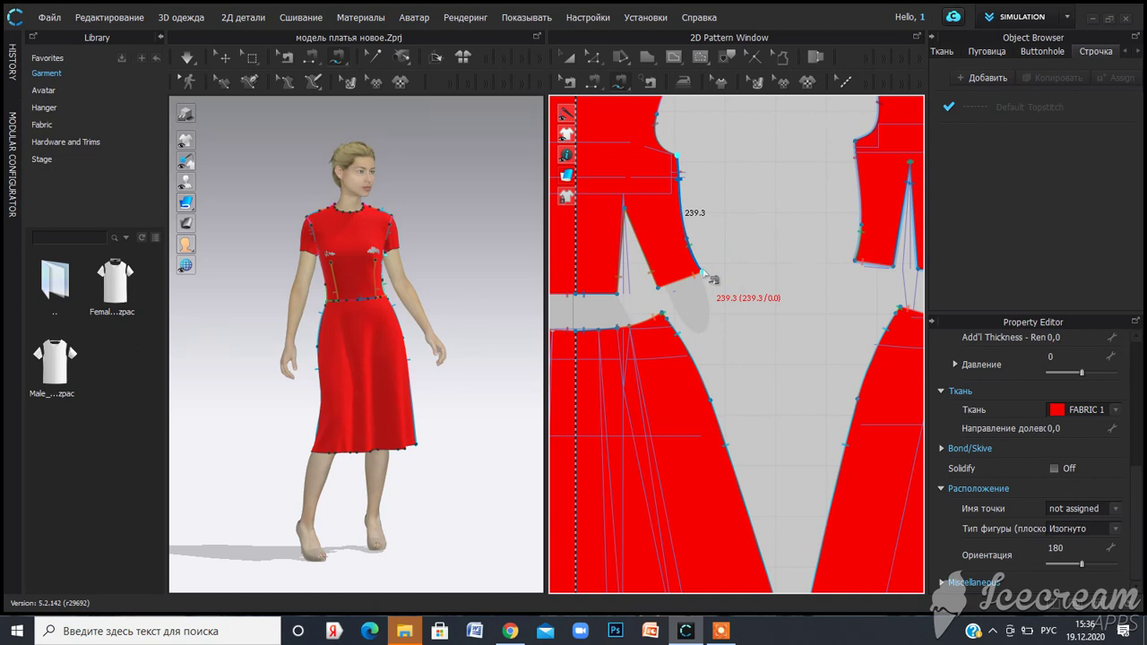
{"action": "left_click", "coordinate": [855, 143]}
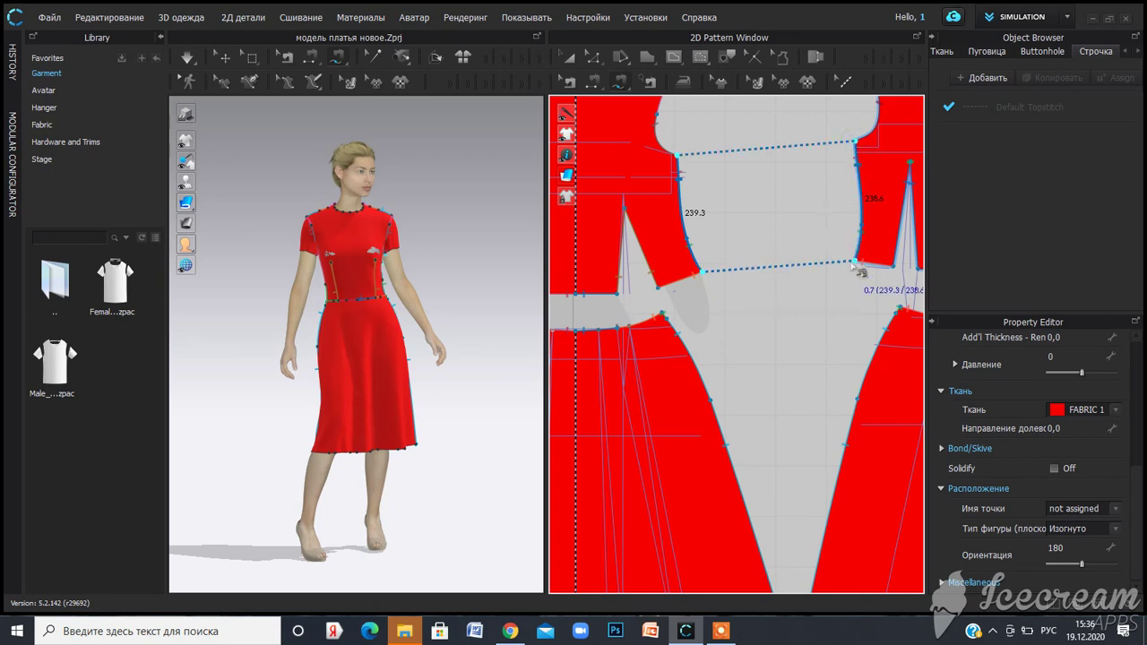
{"action": "left_click", "coordinate": [850, 260]}
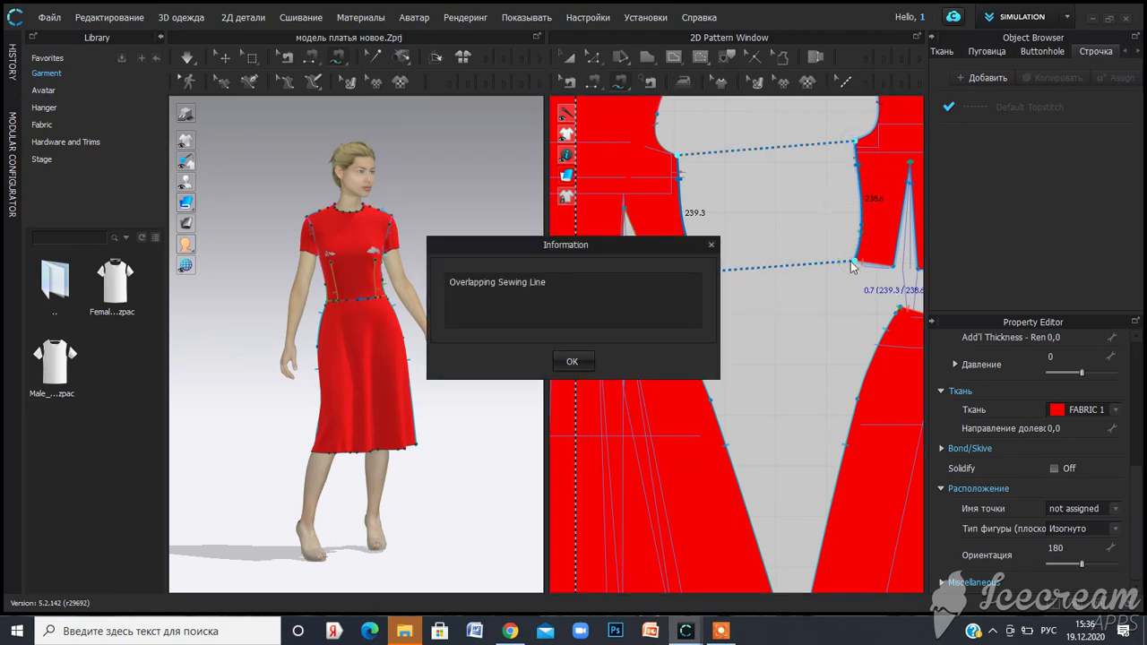
{"action": "left_click", "coordinate": [570, 361]}
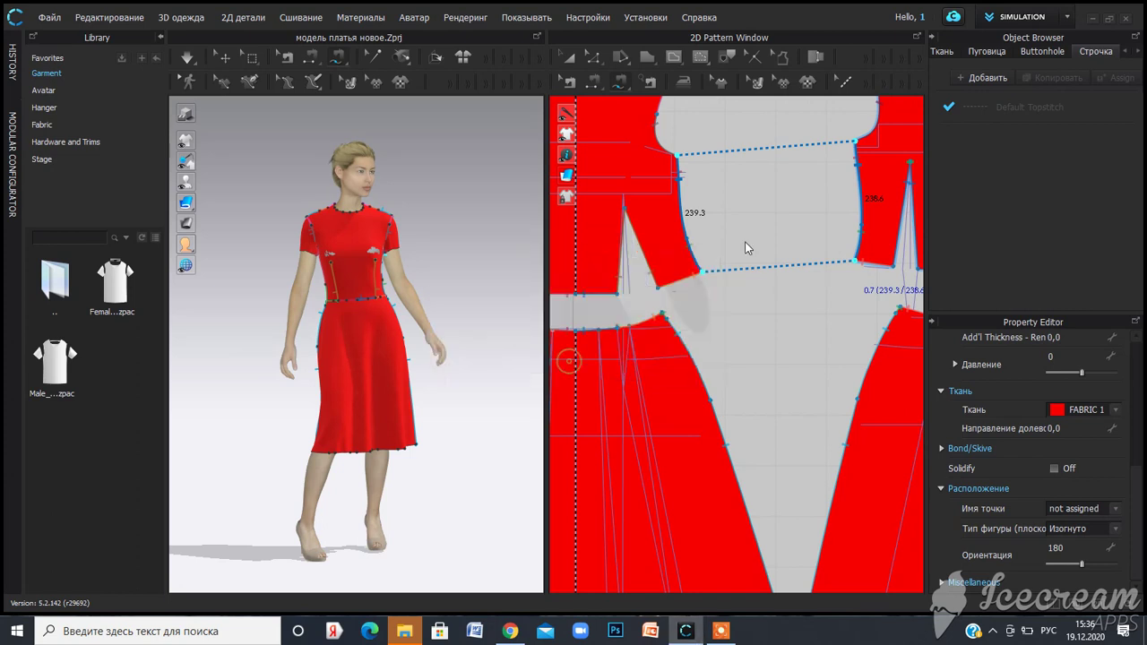
{"action": "left_click", "coordinate": [712, 245]}
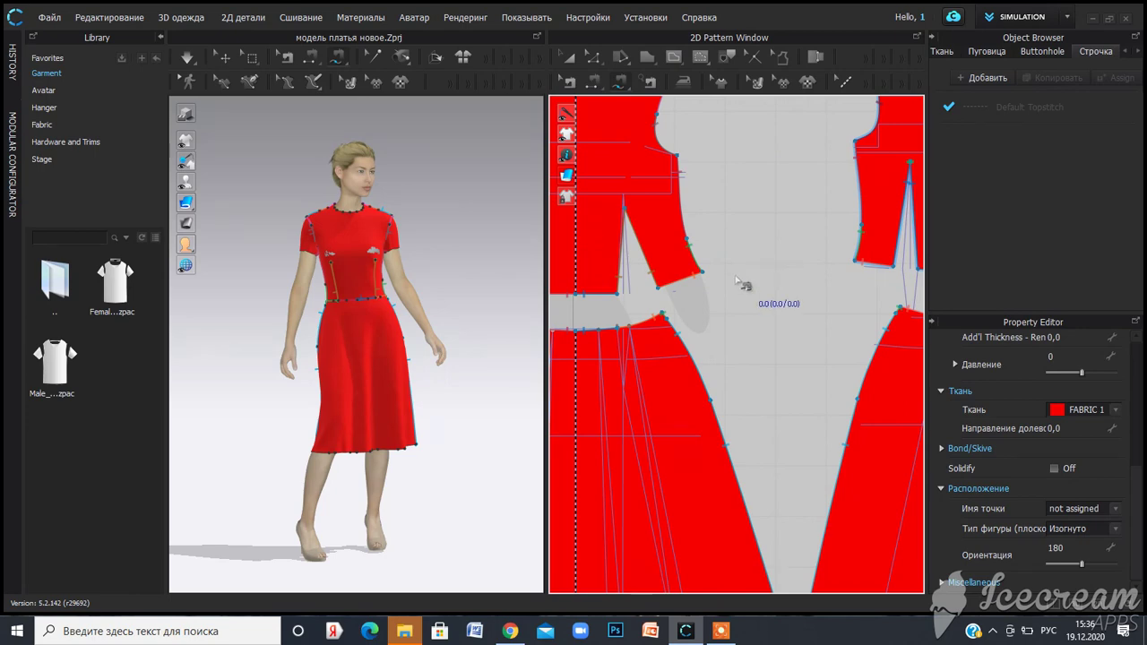
Step: Review the fabric list, the front skirt's properties and the properties of FABRIC 2
{"action": "scroll", "coordinate": [750, 251], "scroll_direction": "down", "scroll_amount": 6}
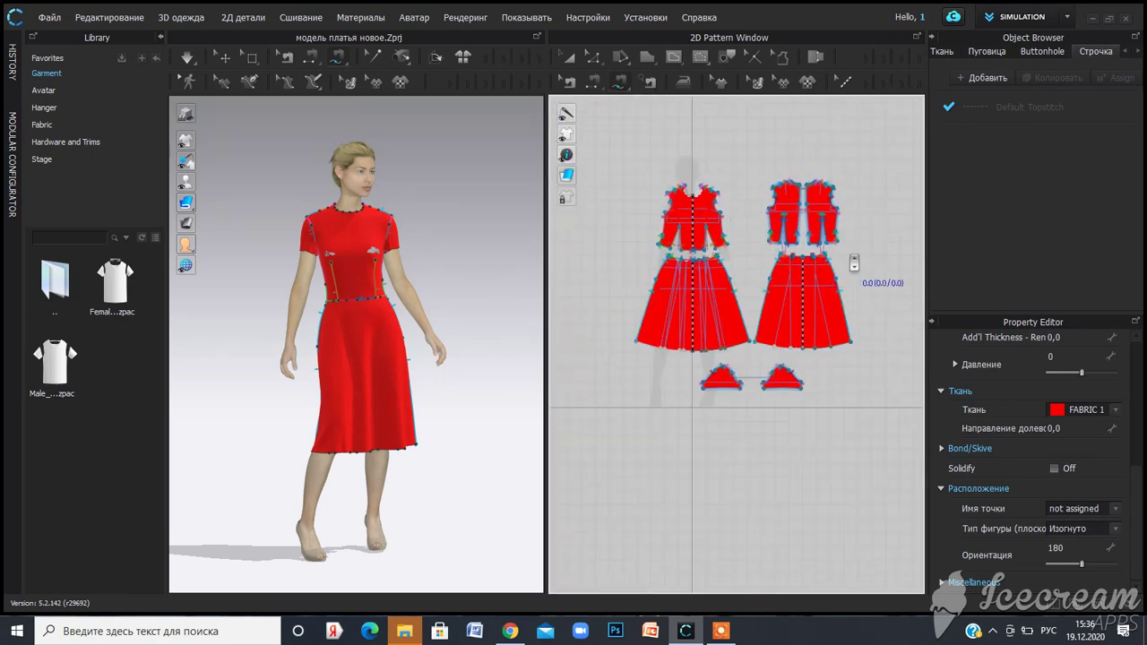
{"action": "scroll", "coordinate": [851, 259], "scroll_direction": "up", "scroll_amount": 2}
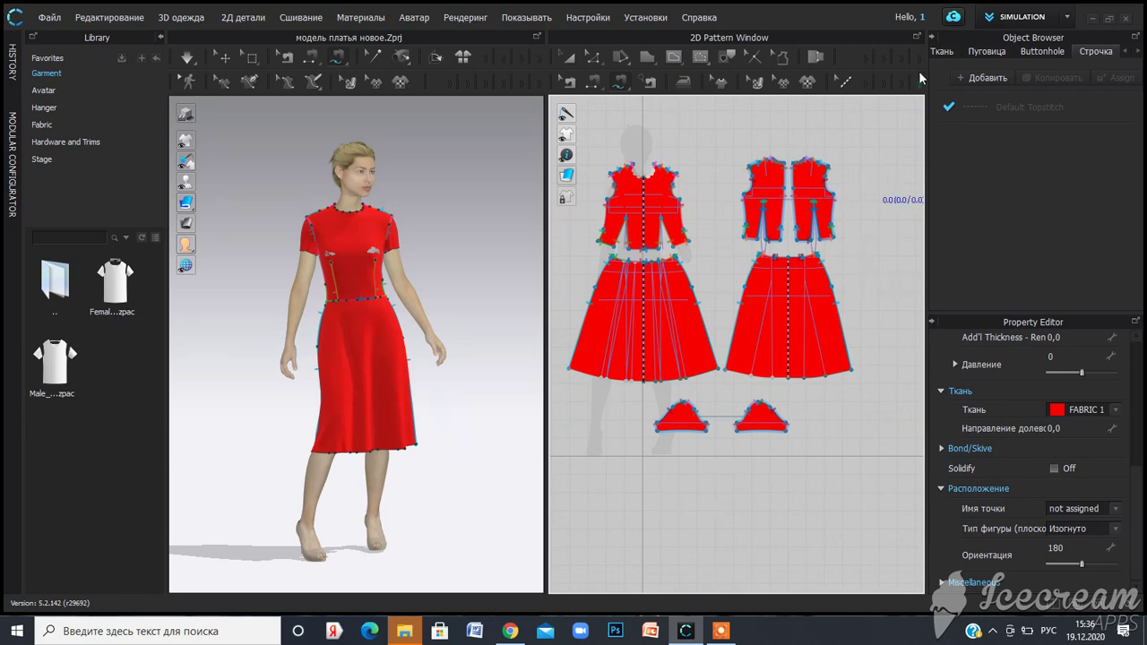
{"action": "left_click", "coordinate": [942, 51]}
{"action": "left_click", "coordinate": [885, 177]}
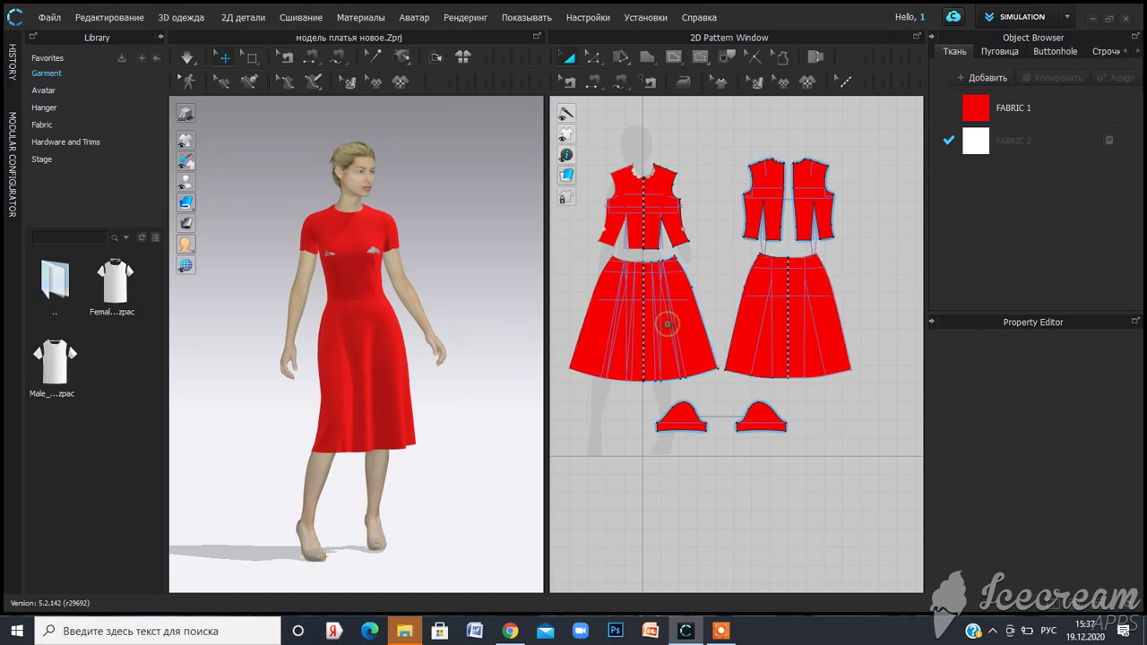
{"action": "left_click", "coordinate": [667, 324]}
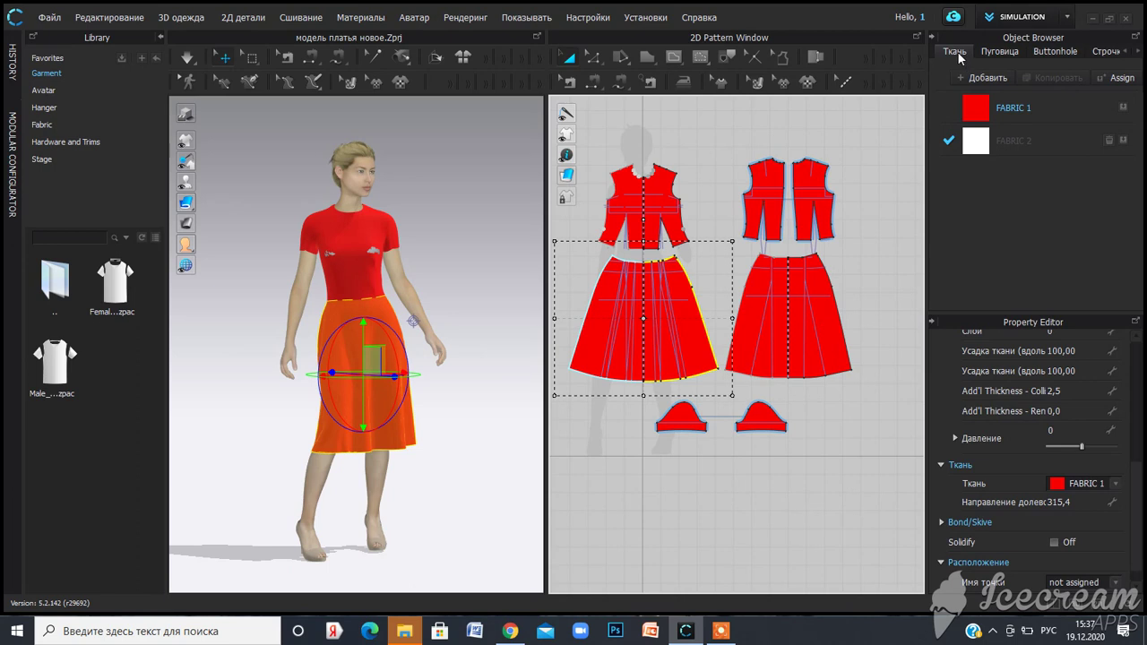
{"action": "left_click", "coordinate": [979, 148]}
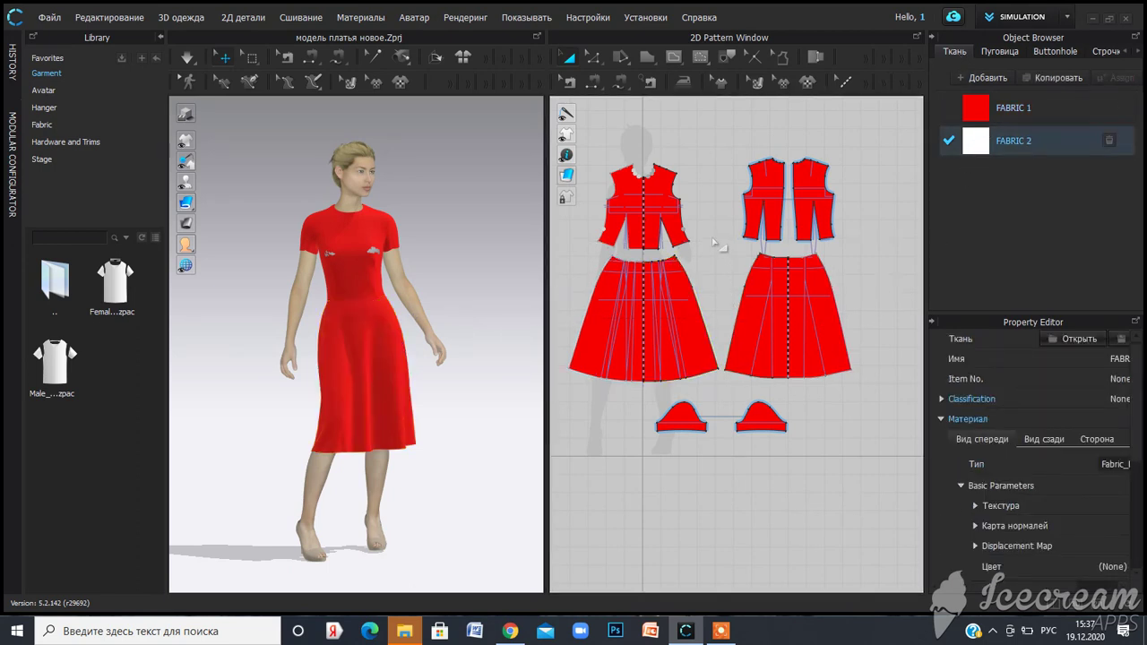
Step: Select the front and back skirt patterns, and show and hide the line lengths on all pattern pieces
{"action": "left_click", "coordinate": [648, 205]}
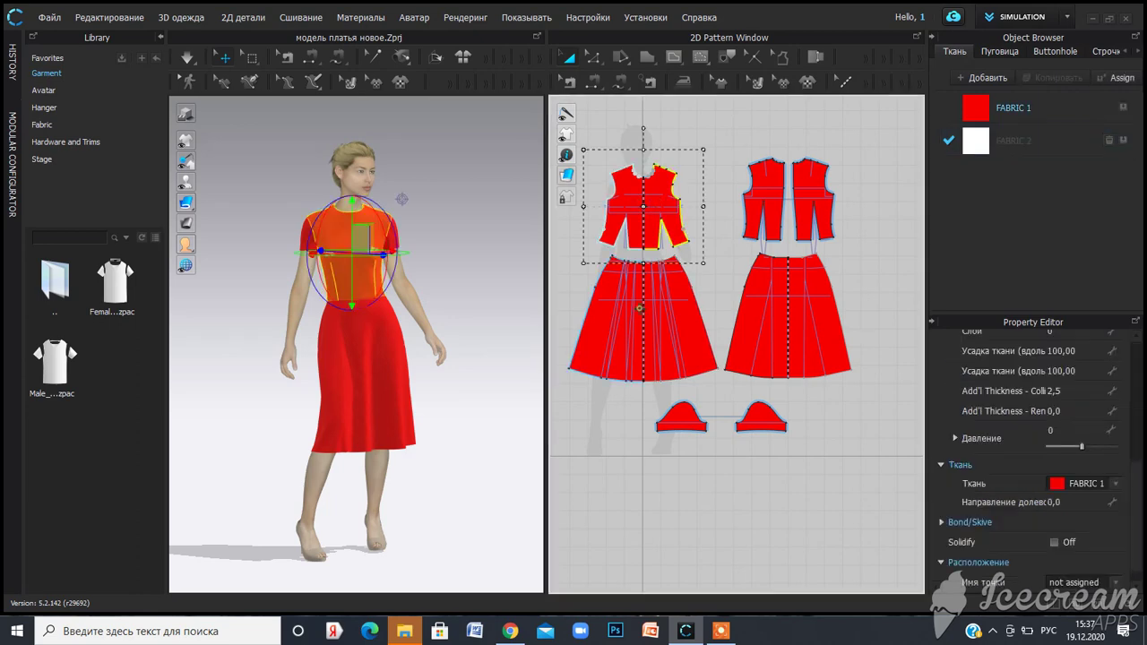
{"action": "left_click", "coordinate": [642, 309]}
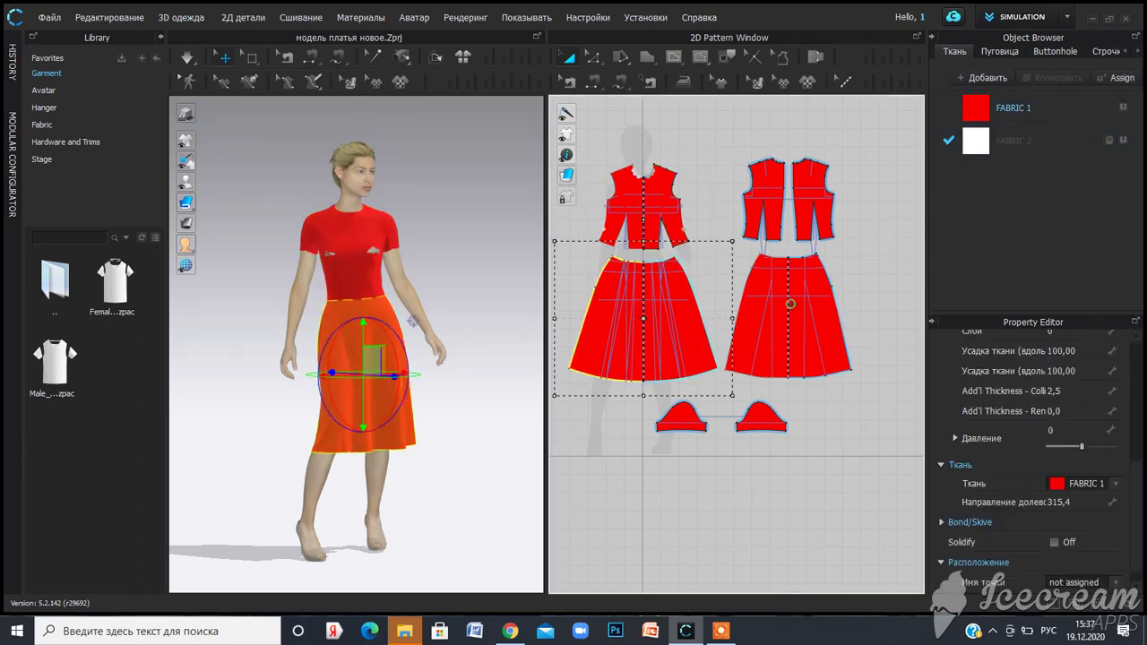
{"action": "left_click", "coordinate": [792, 306], "text": "shift"}
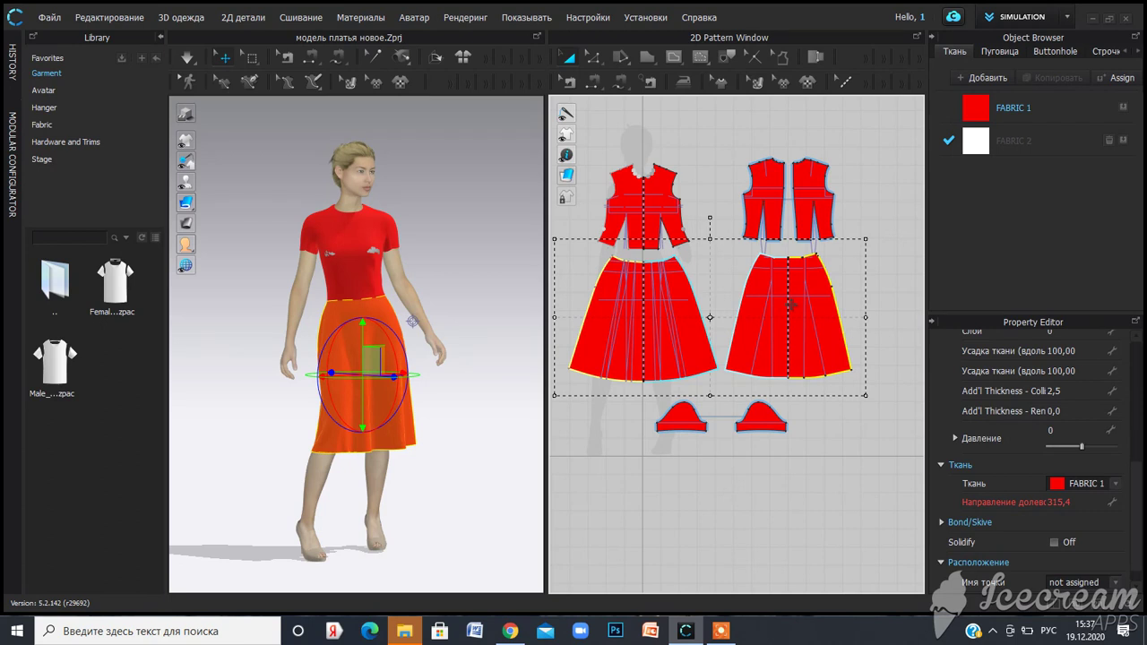
{"action": "key", "text": "shift+l"}
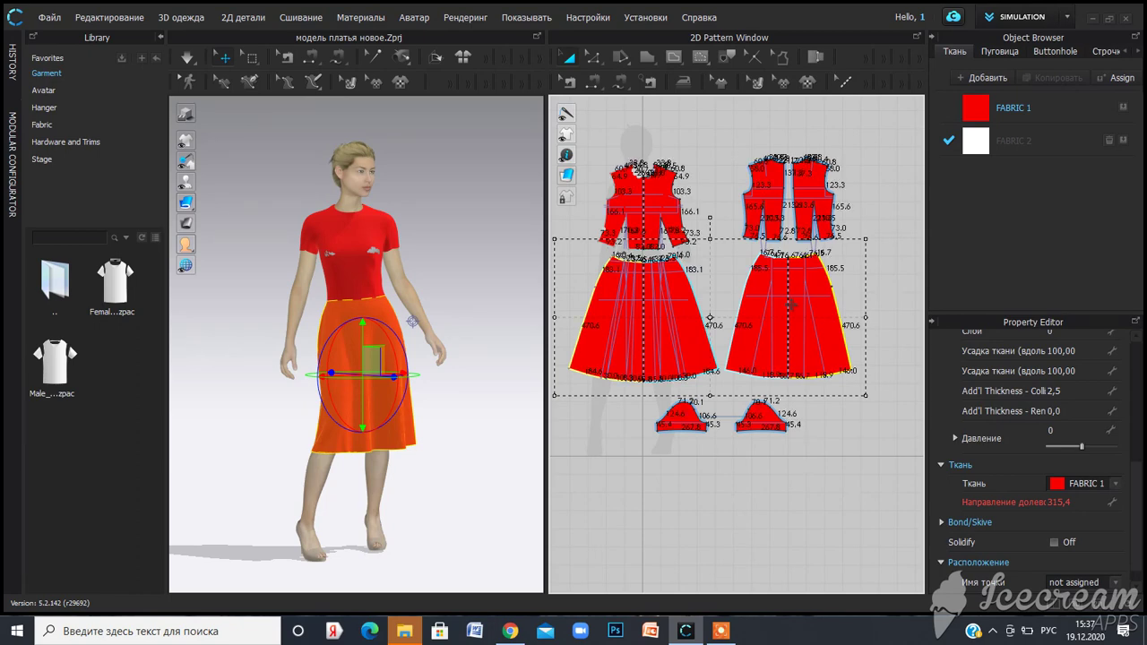
{"action": "key", "text": "shift+l"}
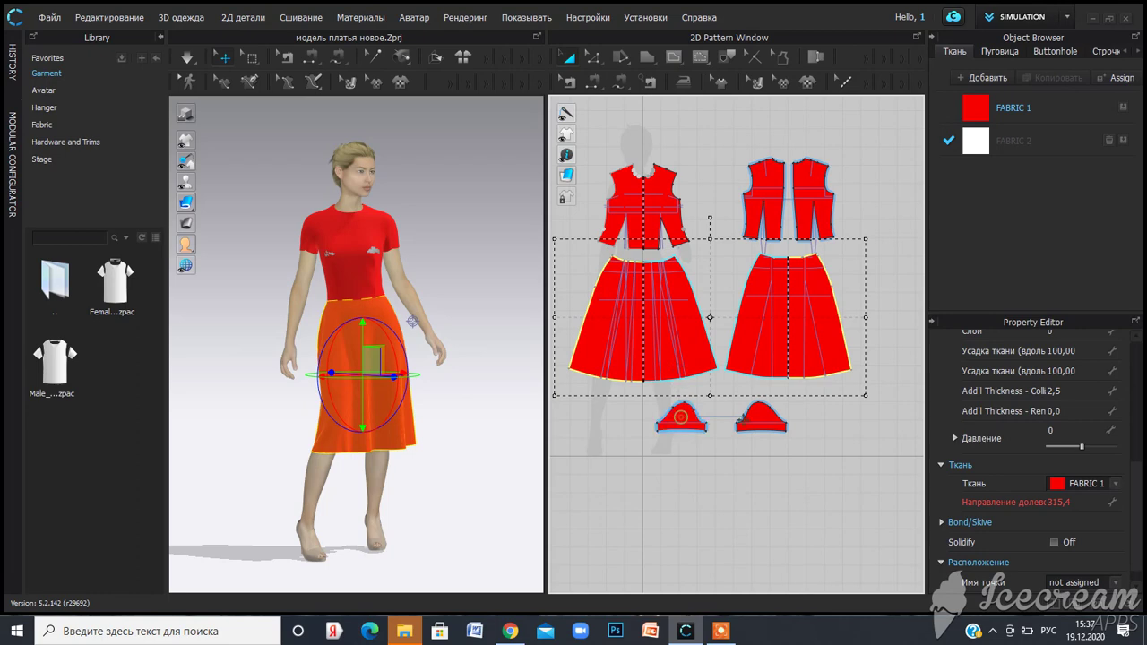
Step: Select both sleeves together with the front and back skirt patterns, and try to group them
{"action": "left_click", "coordinate": [745, 418]}
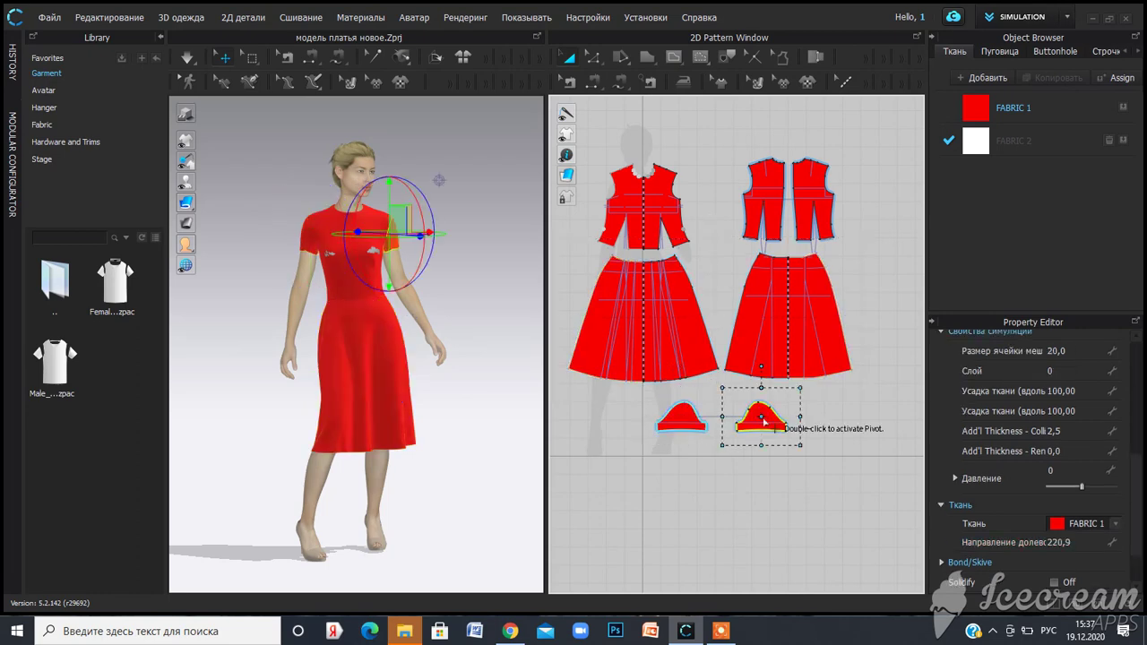
{"action": "left_click", "coordinate": [684, 410], "text": "shift"}
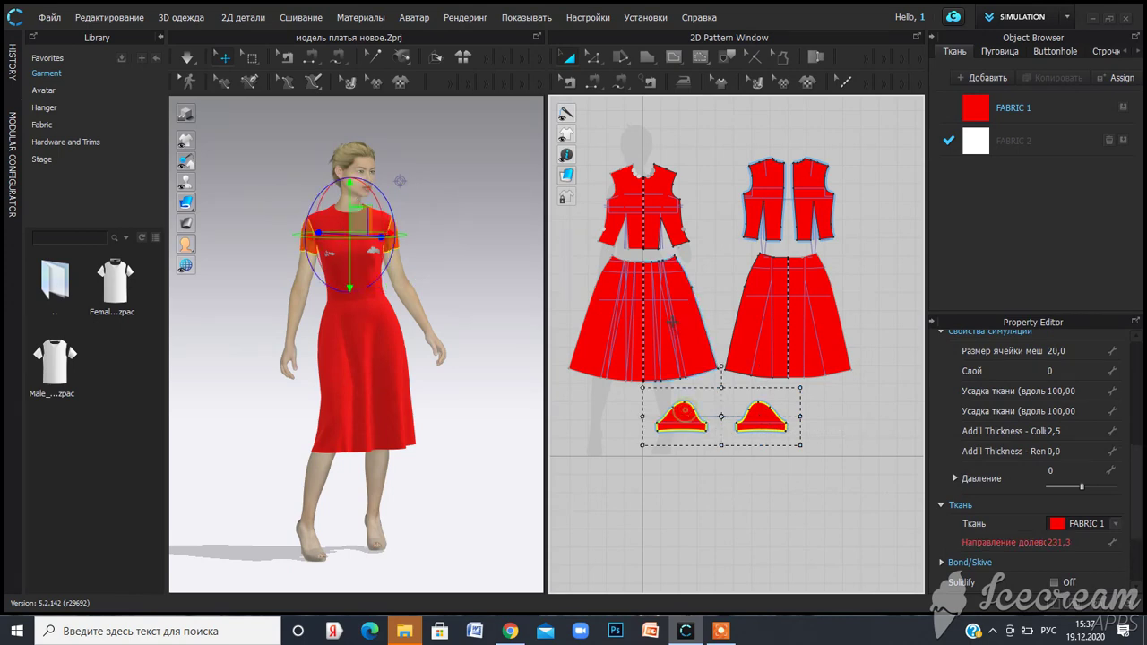
{"action": "left_click", "coordinate": [671, 320], "text": "shift"}
{"action": "left_click", "coordinate": [768, 324], "text": "shift"}
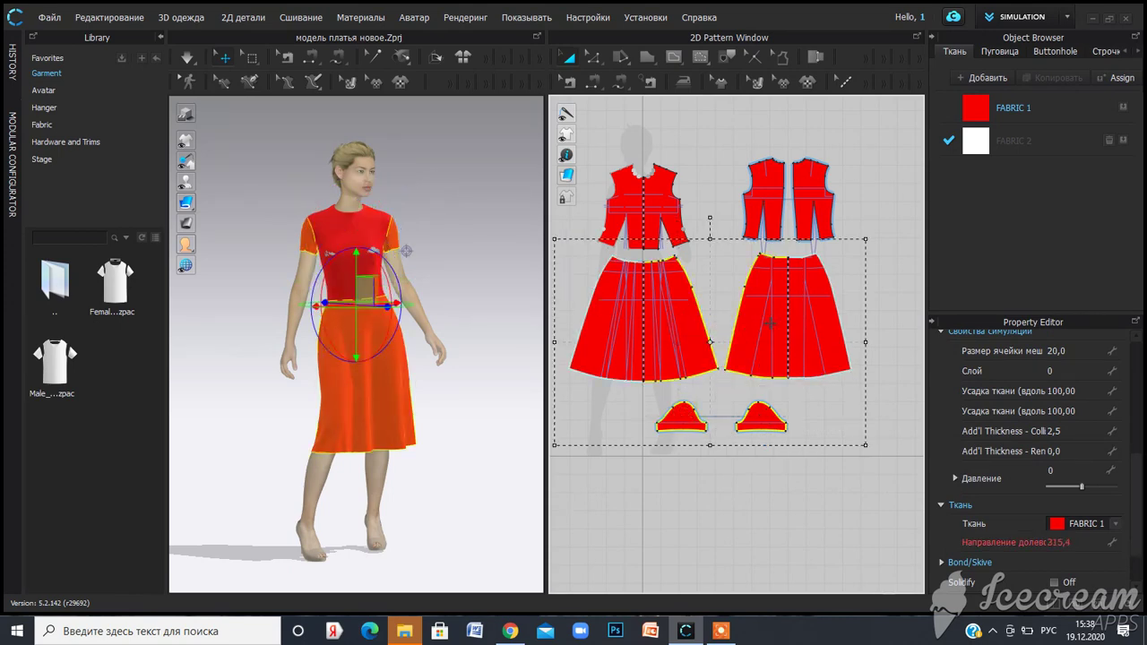
{"action": "right_click", "coordinate": [770, 323]}
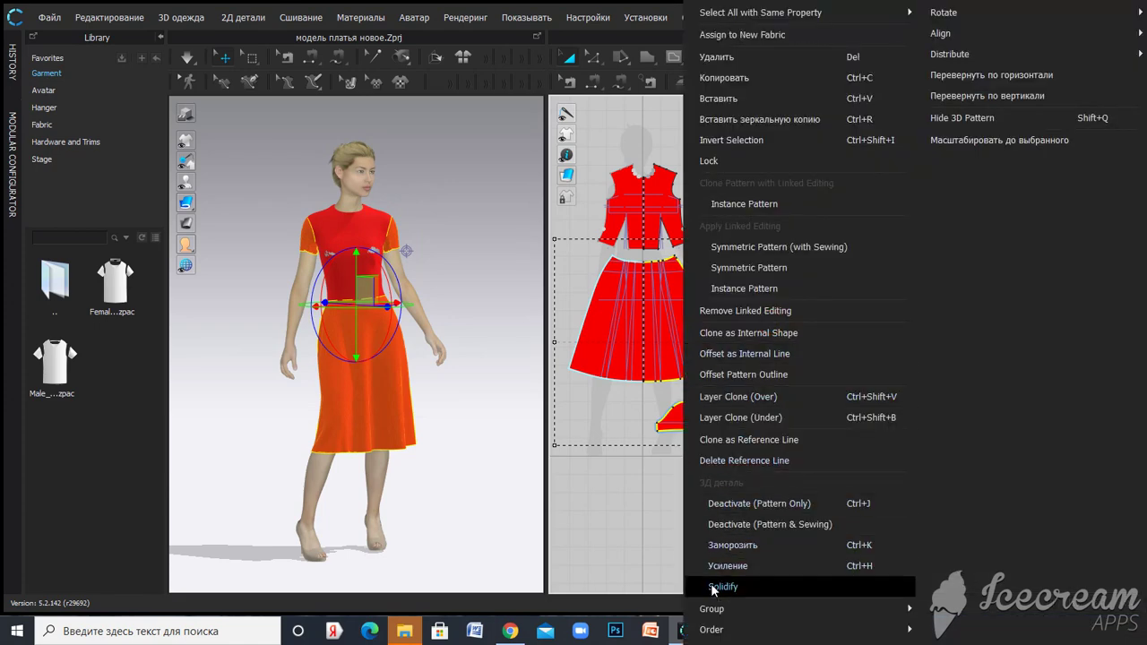
{"action": "mouse_move", "coordinate": [717, 609]}
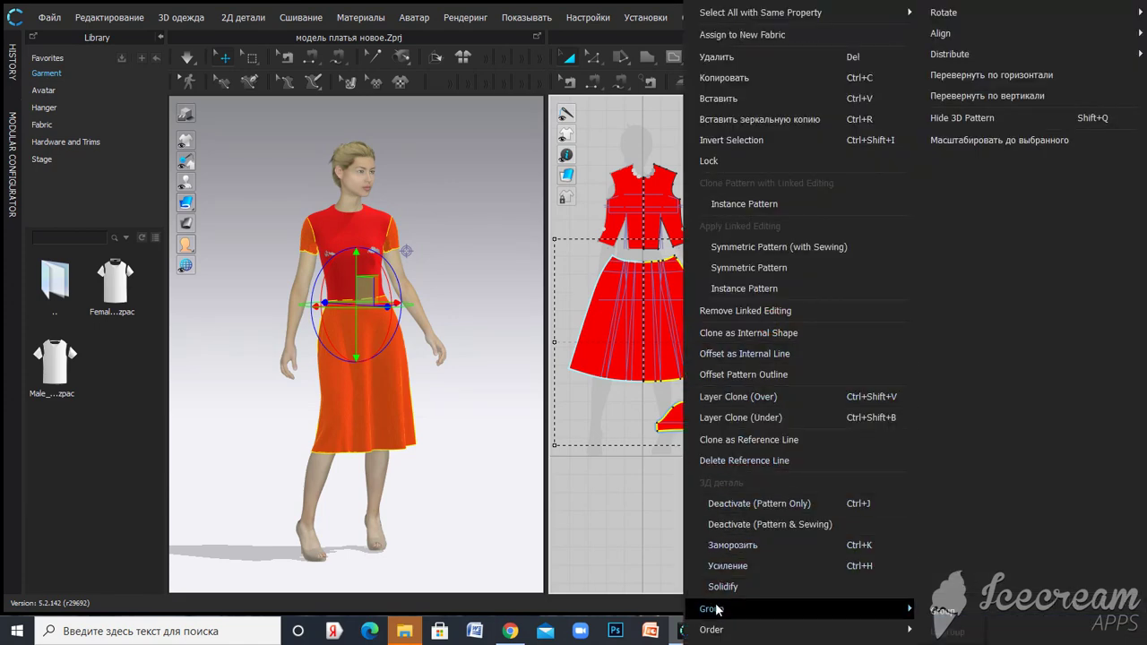
{"action": "left_click", "coordinate": [949, 612]}
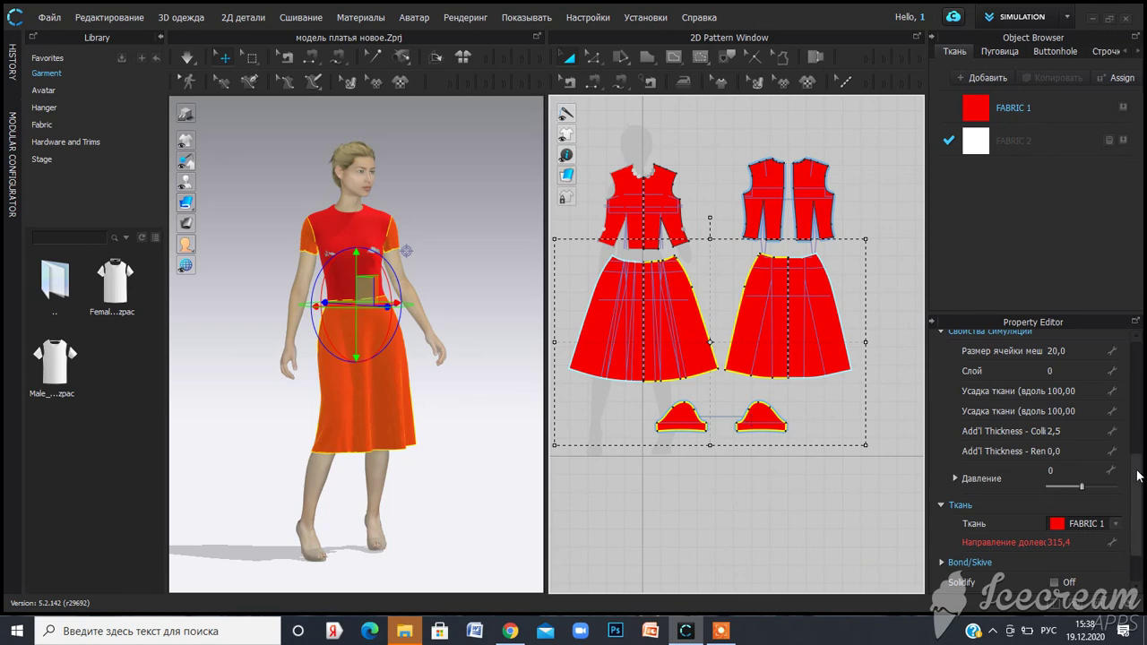
Step: Assign FABRIC 2 to the selected skirt and sleeve patterns and clear the selection
{"action": "left_click", "coordinate": [1115, 523]}
{"action": "left_click", "coordinate": [1082, 544]}
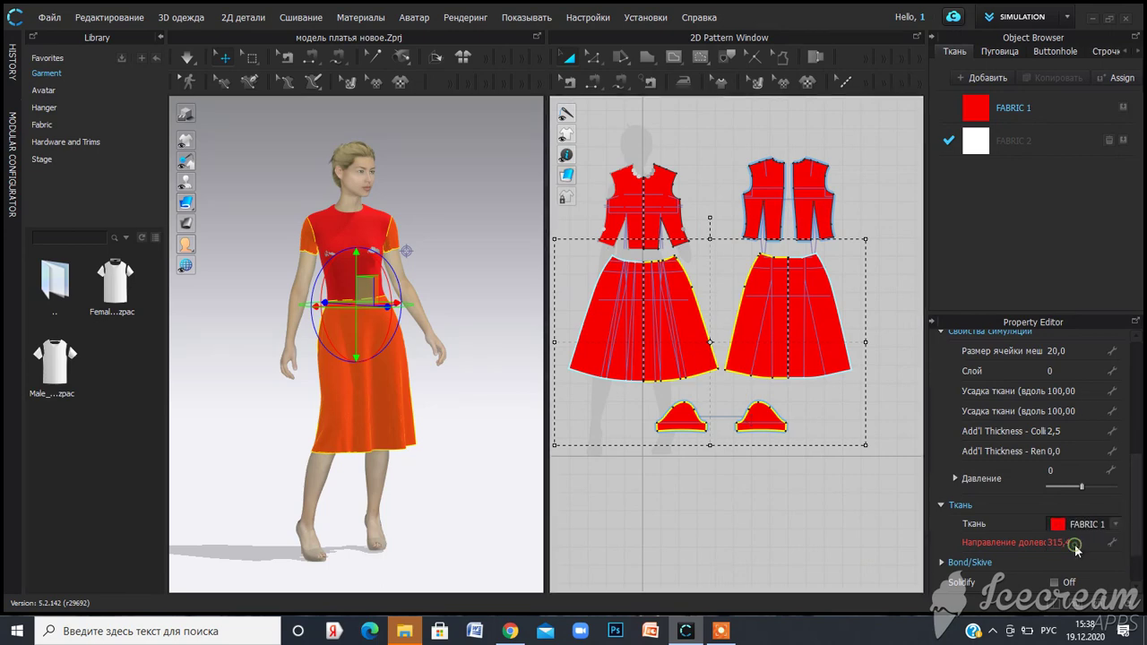
{"action": "left_click", "coordinate": [457, 375]}
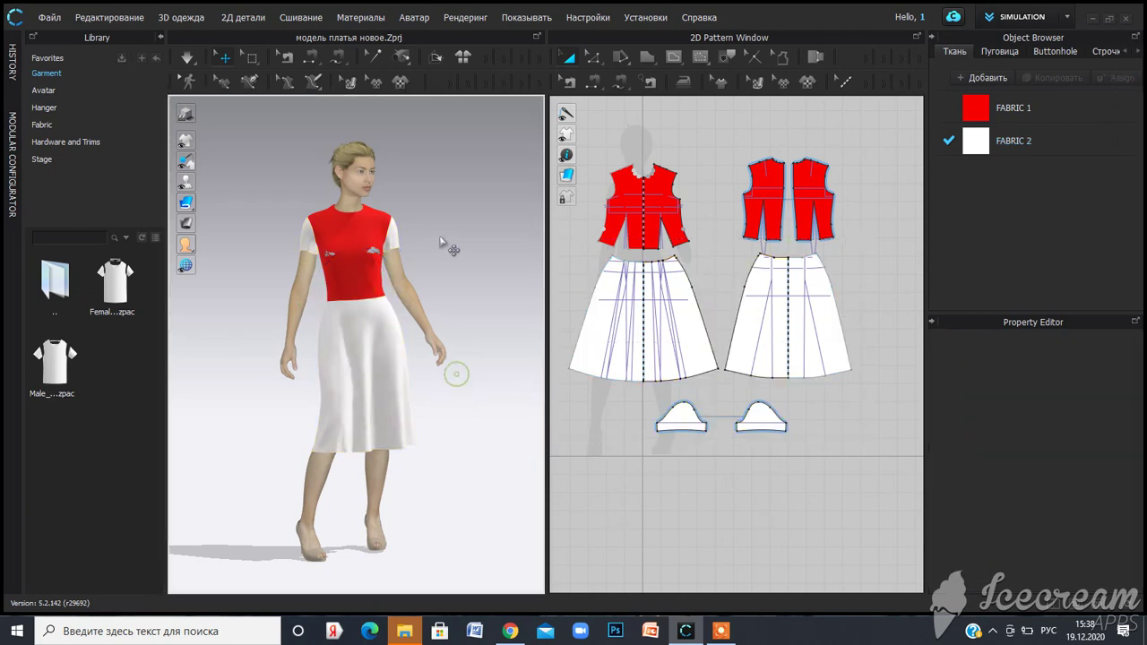
Step: Simulate the dress with its white skirt and sleeves on the avatar, and stop the simulation
{"action": "right_click_drag", "start_coordinate": [440, 267], "coordinate": [466, 248]}
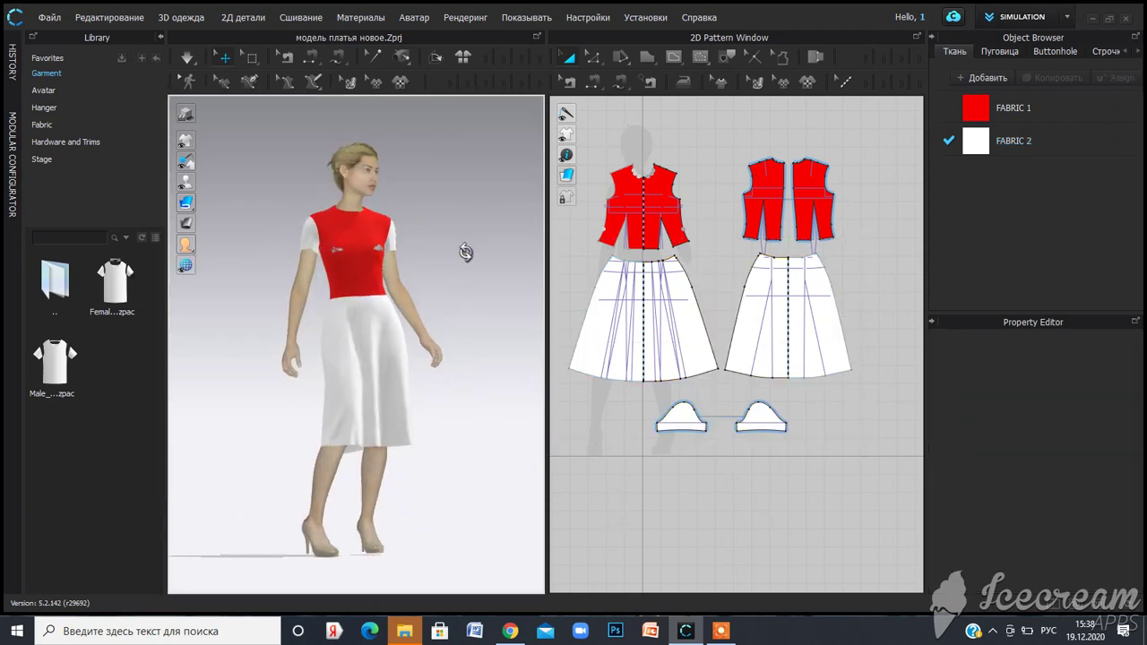
{"action": "left_click", "coordinate": [186, 56]}
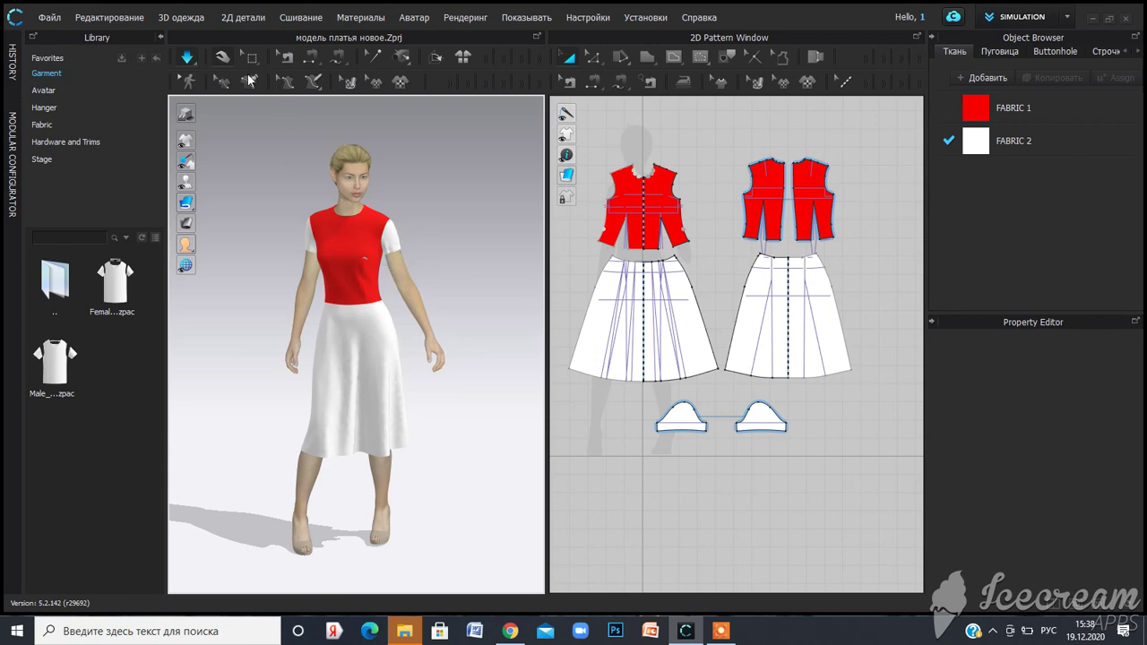
{"action": "left_click", "coordinate": [223, 57]}
Step: Reset the 3D arrangement of the sleeve on the avatar's left arm
{"action": "left_click", "coordinate": [407, 249]}
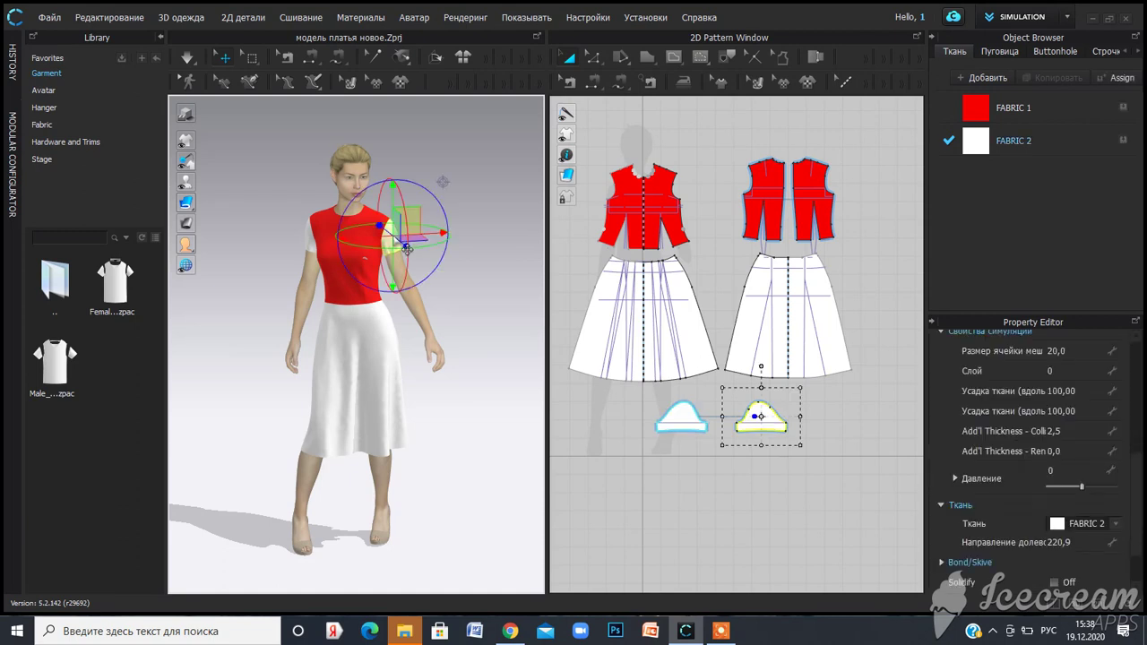
{"action": "right_click", "coordinate": [393, 242]}
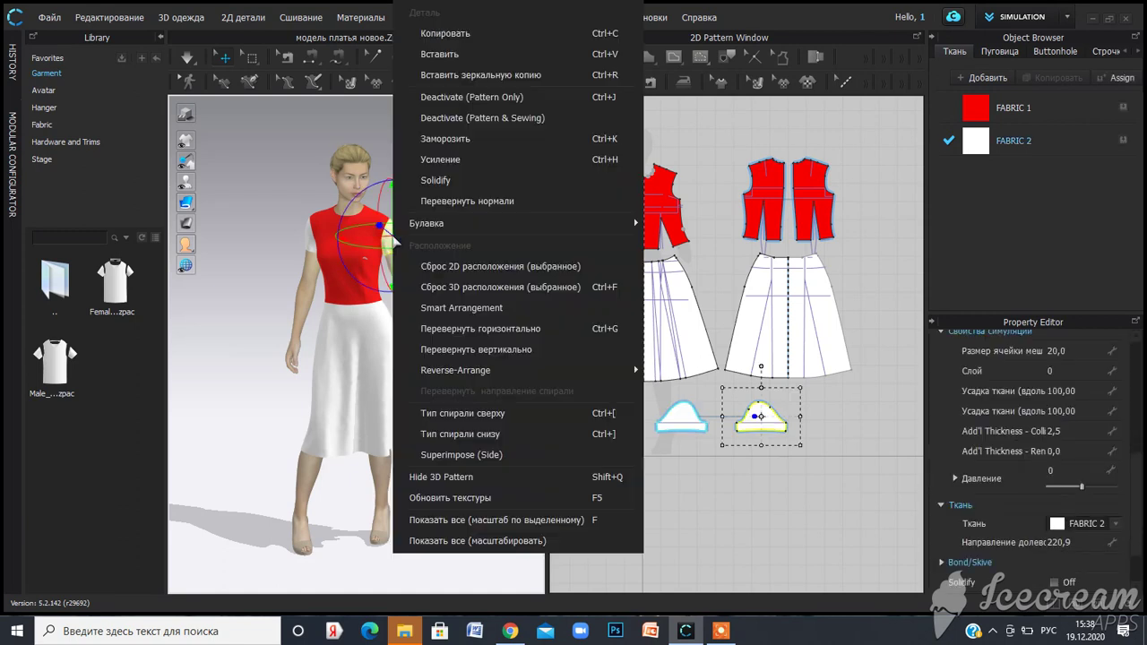
{"action": "left_click", "coordinate": [437, 287]}
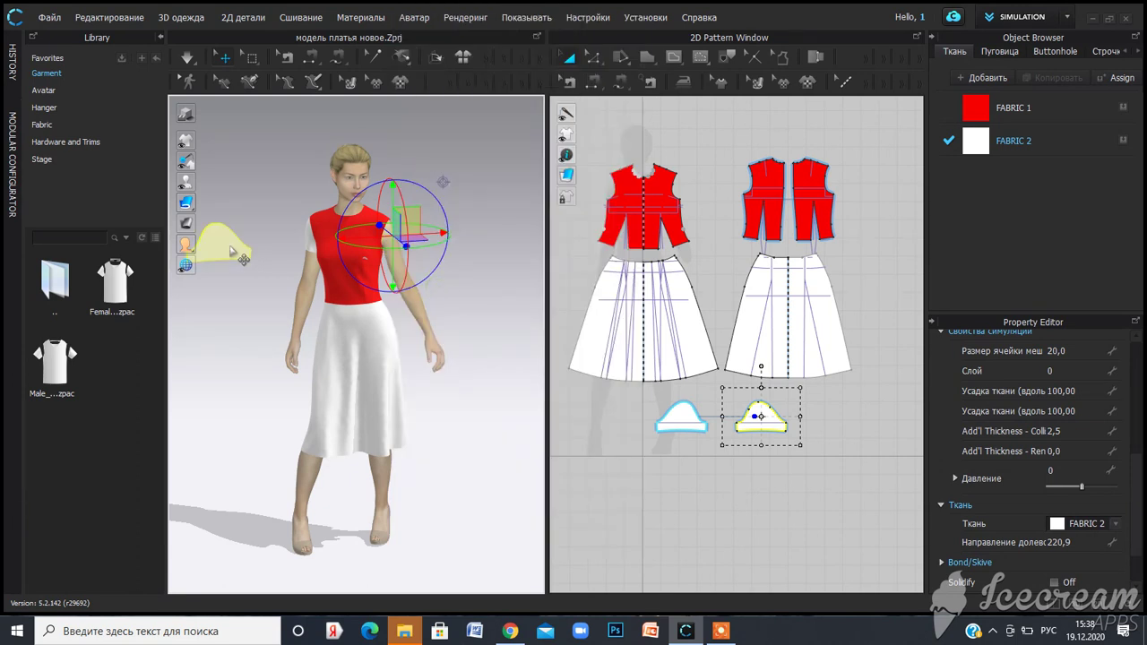
Step: Show the avatar's arrangement points and place the reset sleeve around the left upper arm
{"action": "mouse_move", "coordinate": [185, 181]}
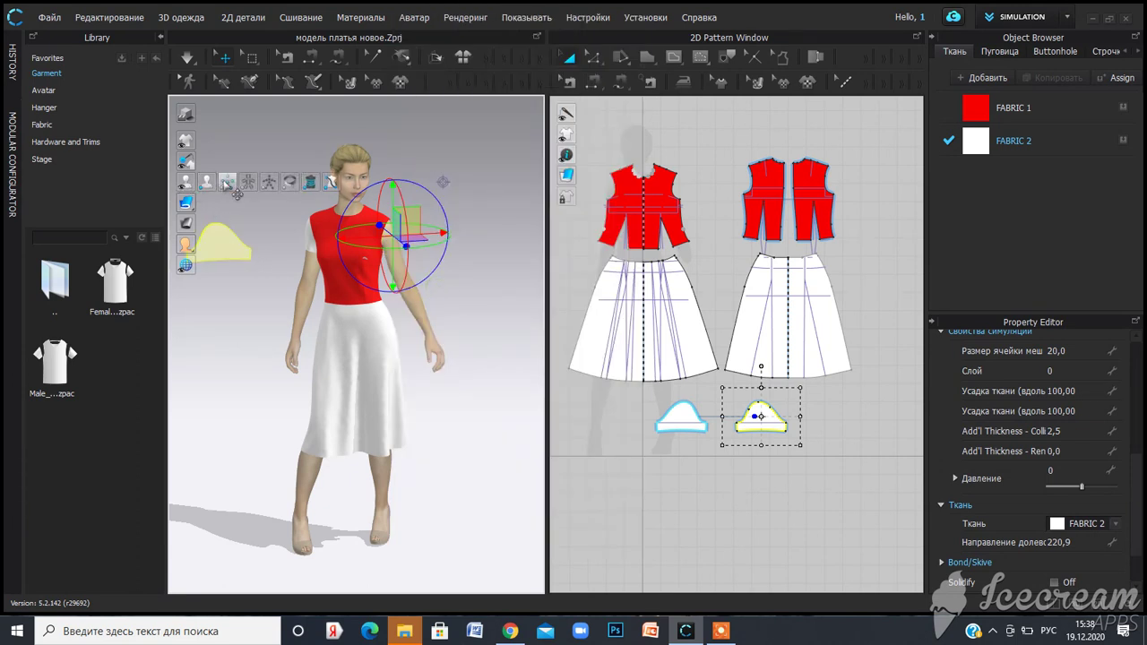
{"action": "left_click", "coordinate": [226, 183]}
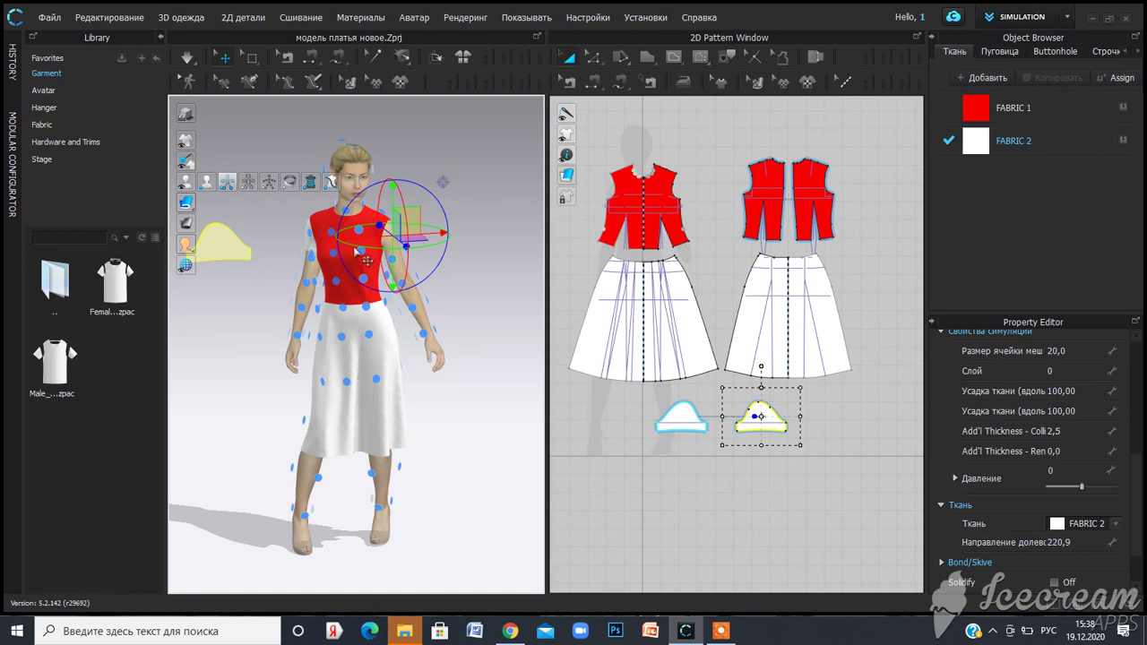
{"action": "left_click", "coordinate": [399, 261]}
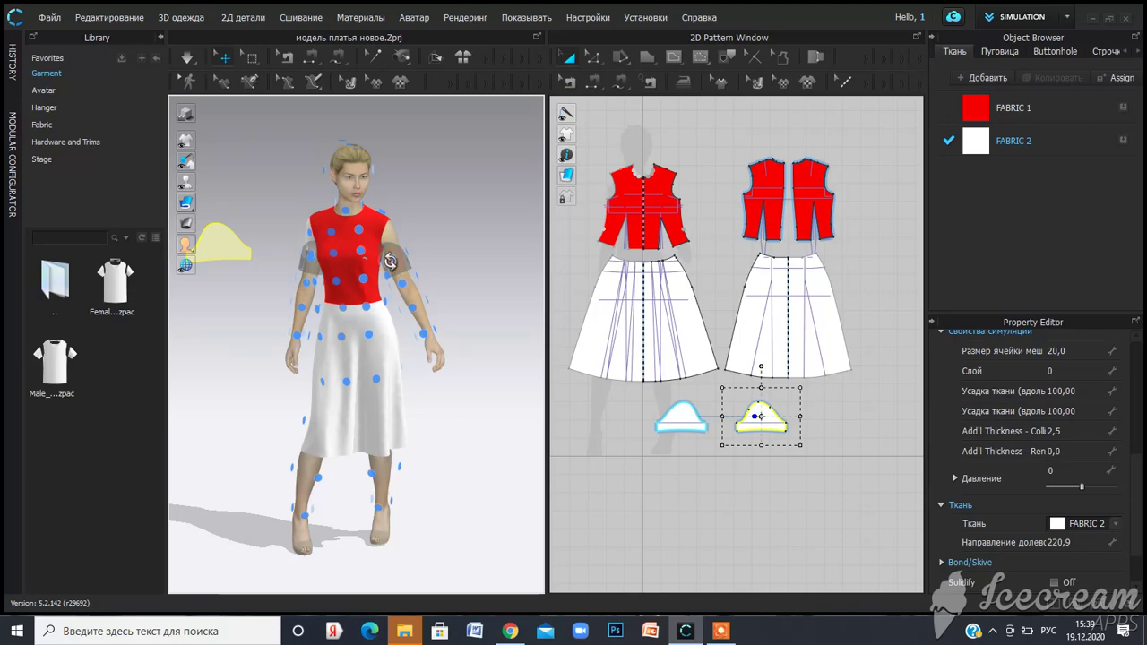
{"action": "right_click", "coordinate": [392, 267]}
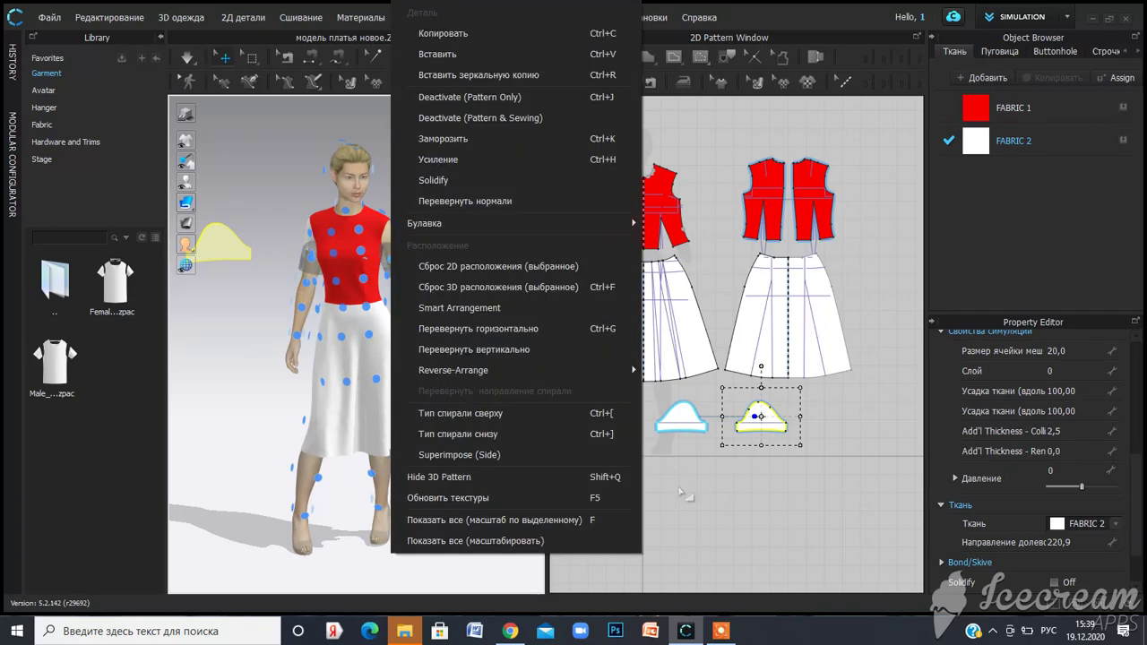
{"action": "left_click", "coordinate": [721, 630]}
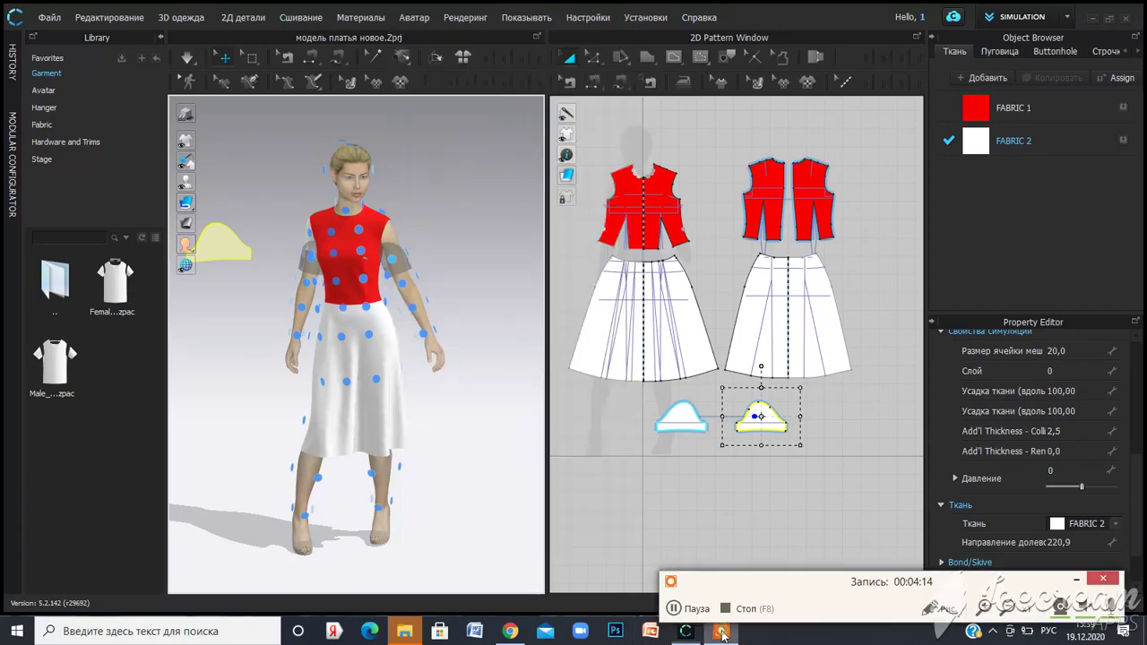
{"action": "left_click", "coordinate": [675, 609]}
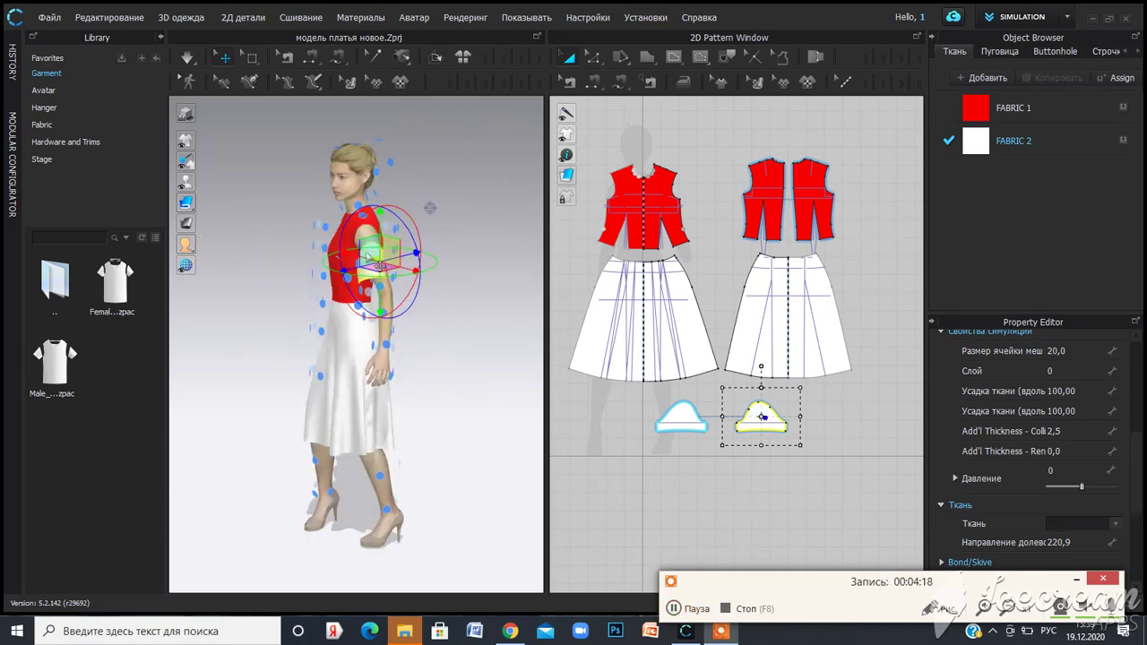
Step: Hide the arrangement points and move the sleeve up the avatar's left arm toward the shoulder
{"action": "mouse_move", "coordinate": [194, 191]}
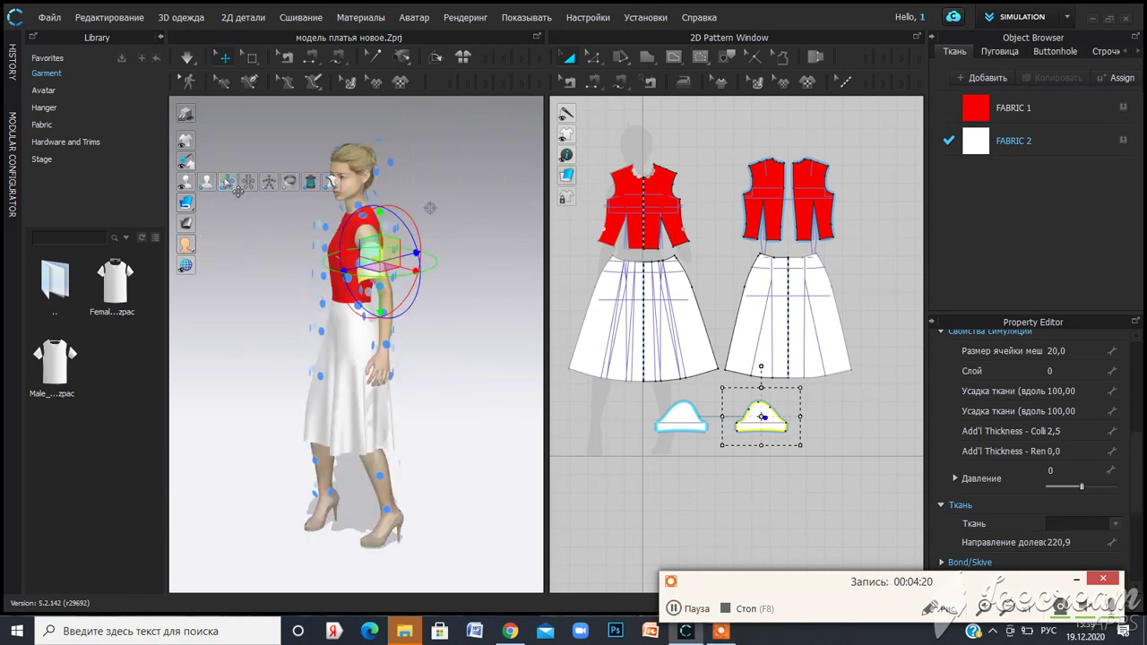
{"action": "left_click", "coordinate": [226, 182]}
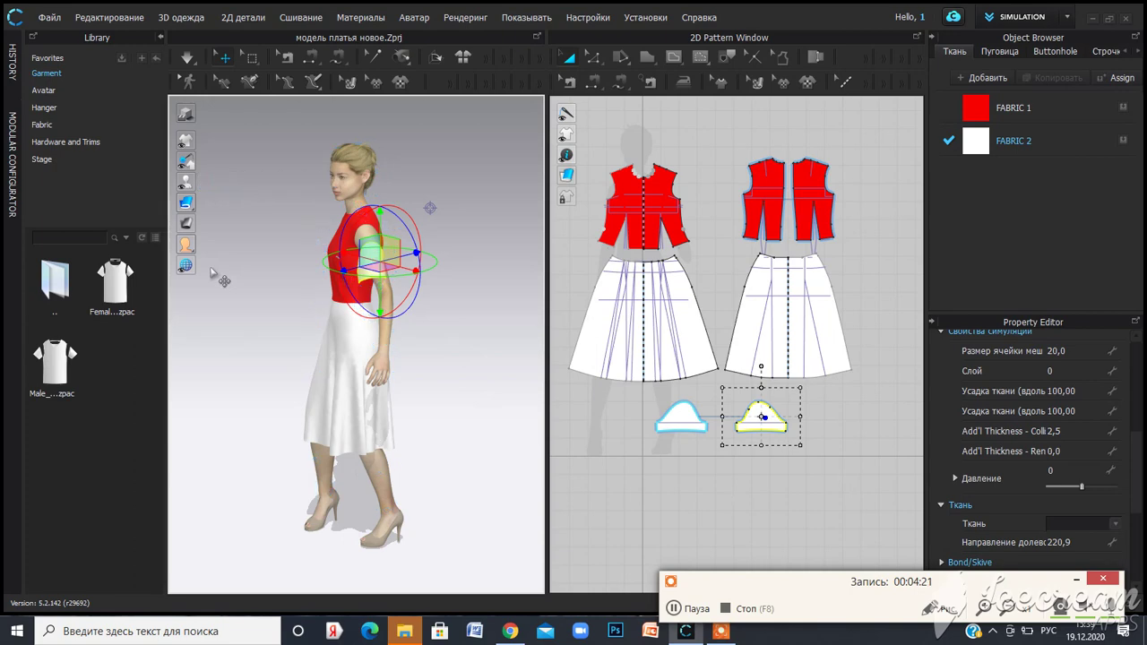
{"action": "left_click", "coordinate": [386, 251]}
{"action": "left_click", "coordinate": [549, 361]}
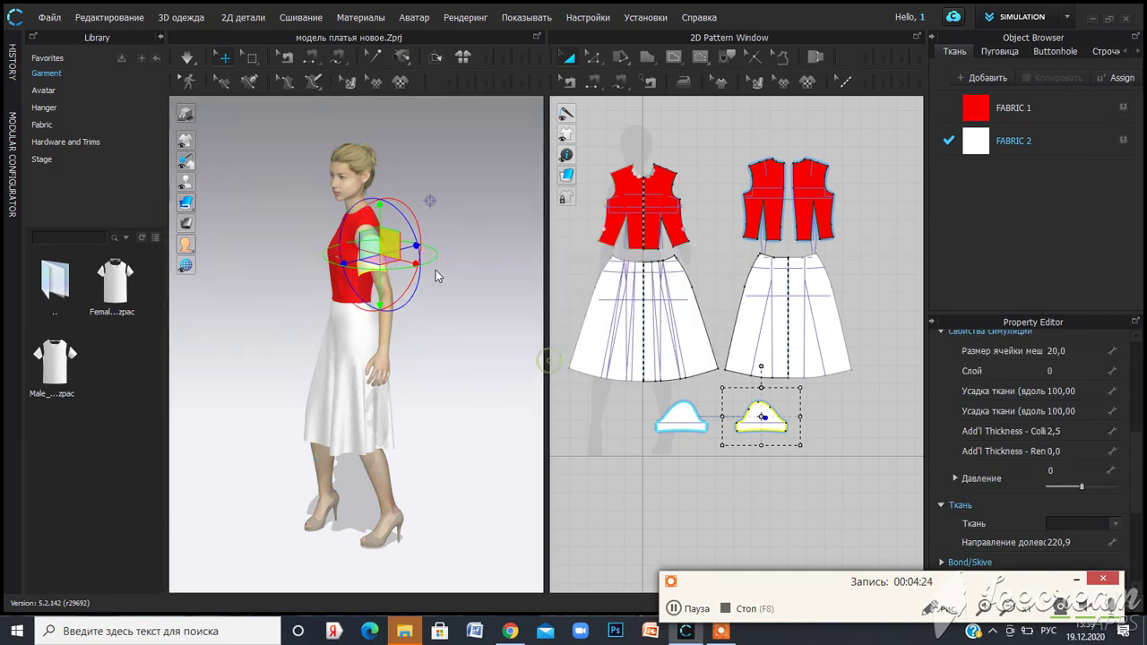
{"action": "left_click_drag", "start_coordinate": [385, 251], "coordinate": [383, 235]}
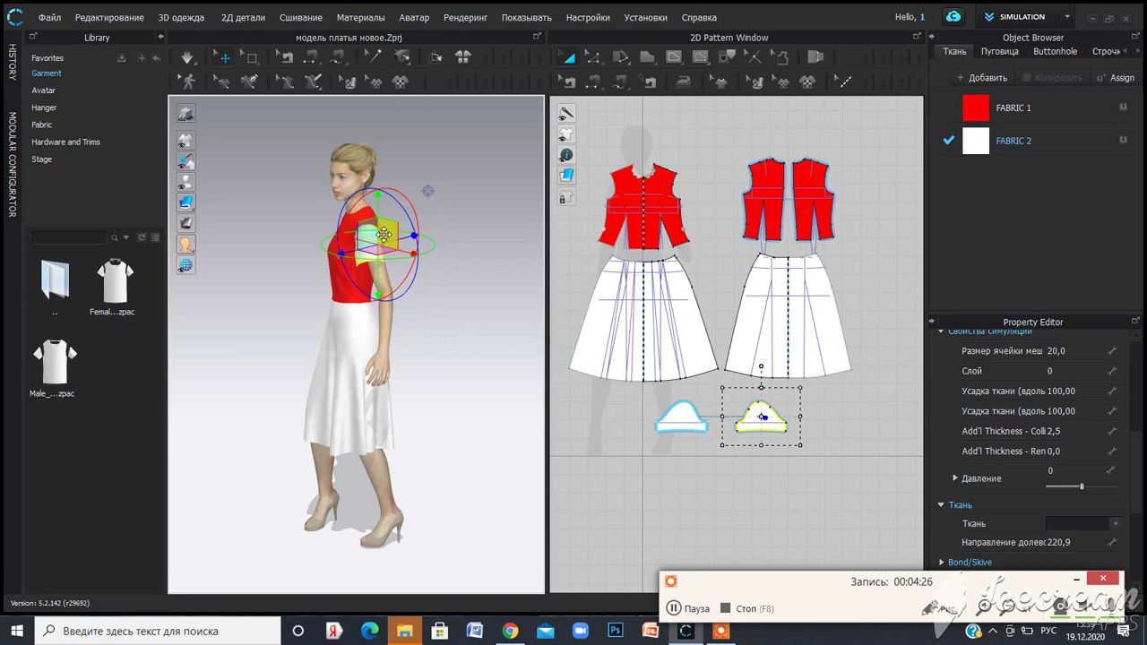
Step: Shift the sleeve slightly inward toward the bodice's armhole and start the simulation
{"action": "right_click_drag", "start_coordinate": [434, 297], "coordinate": [502, 274]}
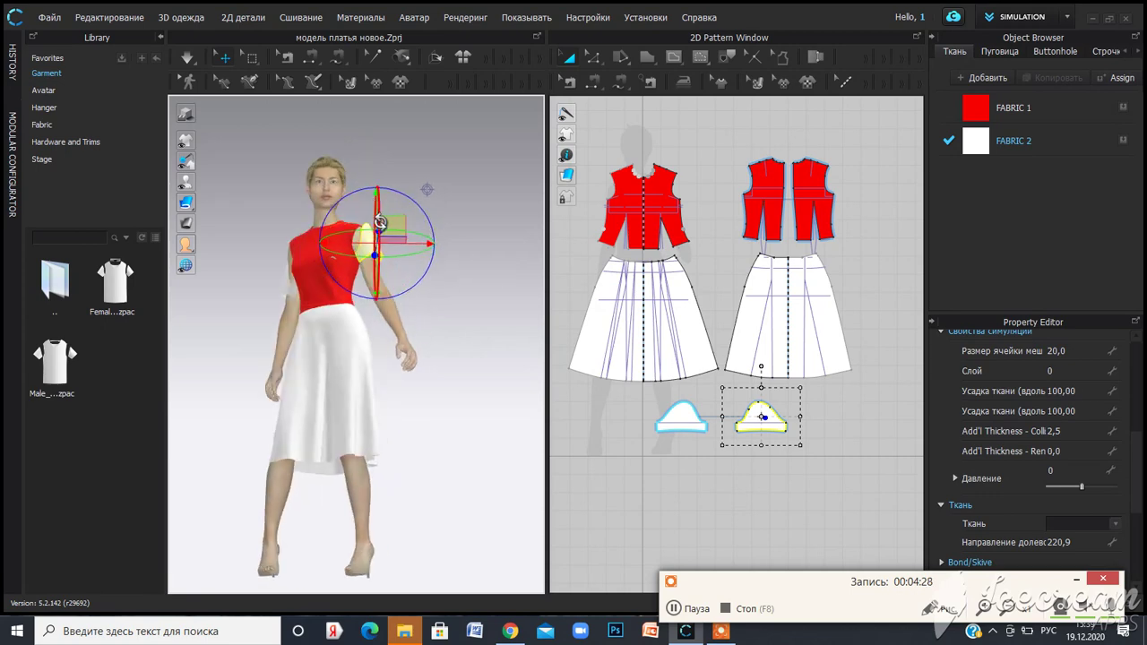
{"action": "left_click_drag", "start_coordinate": [380, 222], "coordinate": [382, 224]}
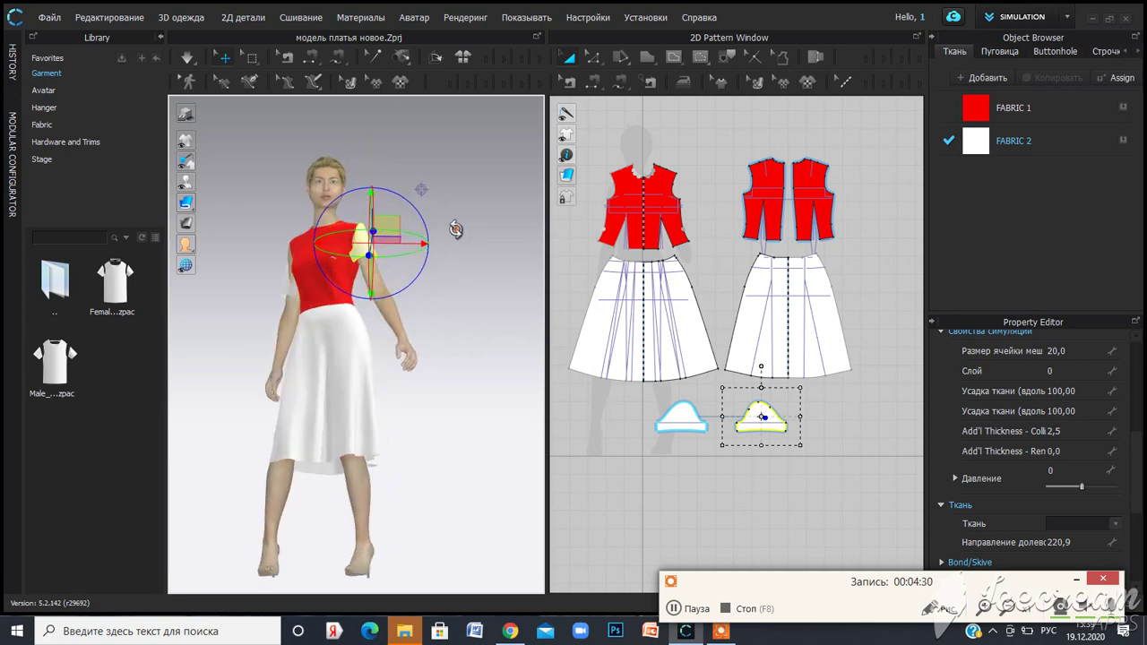
{"action": "right_click_drag", "start_coordinate": [455, 229], "coordinate": [322, 231]}
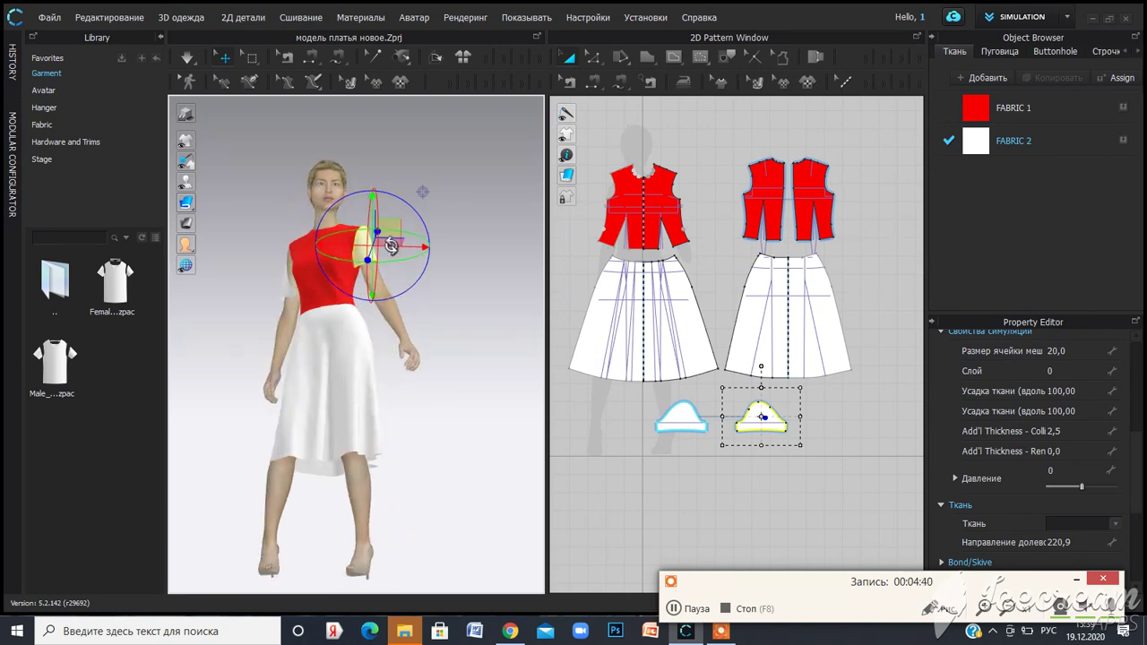
{"action": "left_click", "coordinate": [188, 57]}
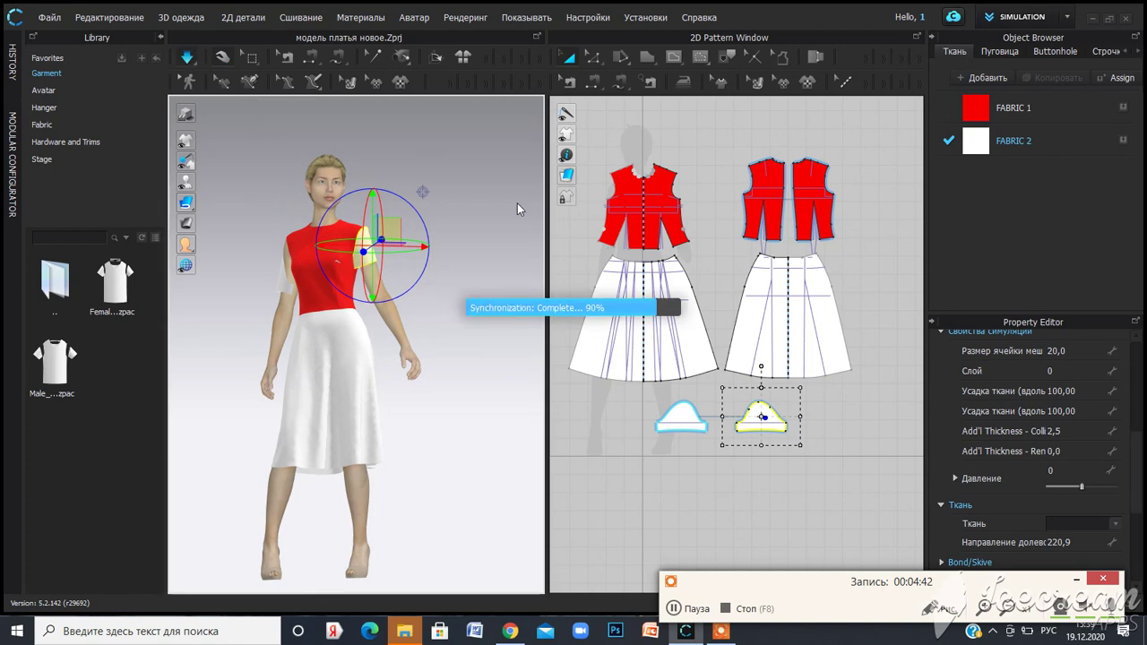